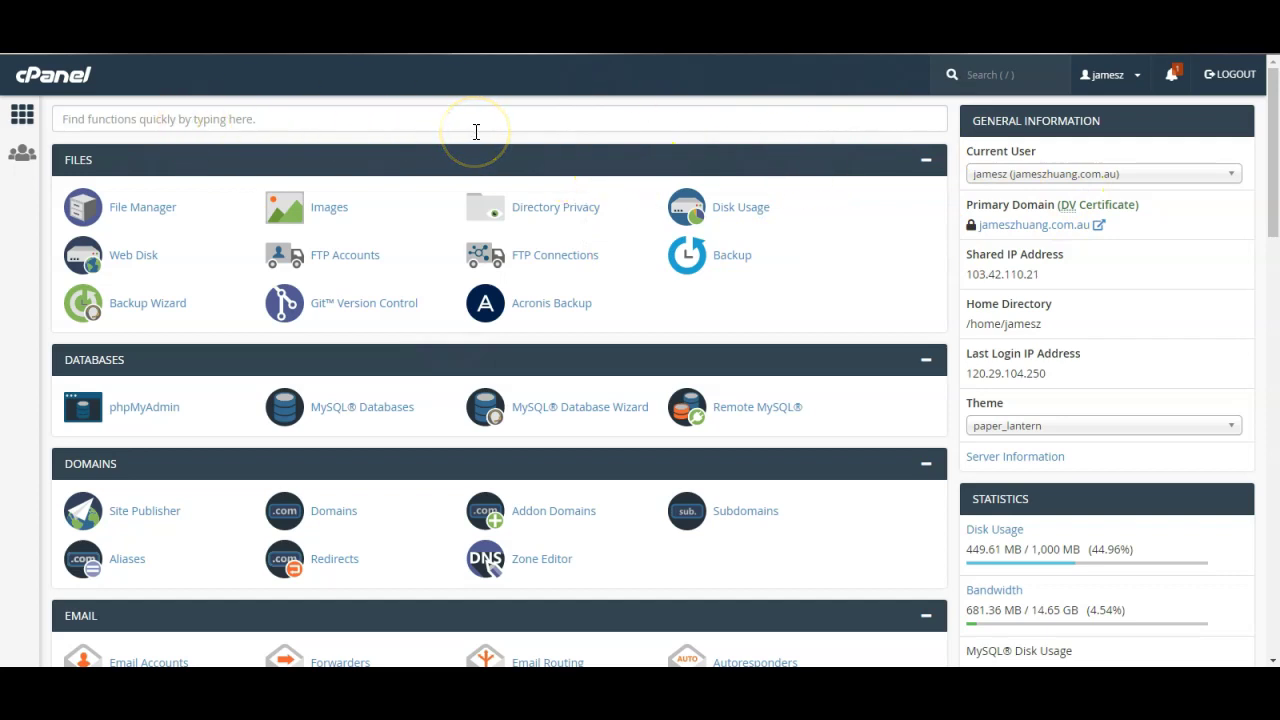
Step: Create a folder named 'new' inside public_html in File Manager and open it
click(140, 212)
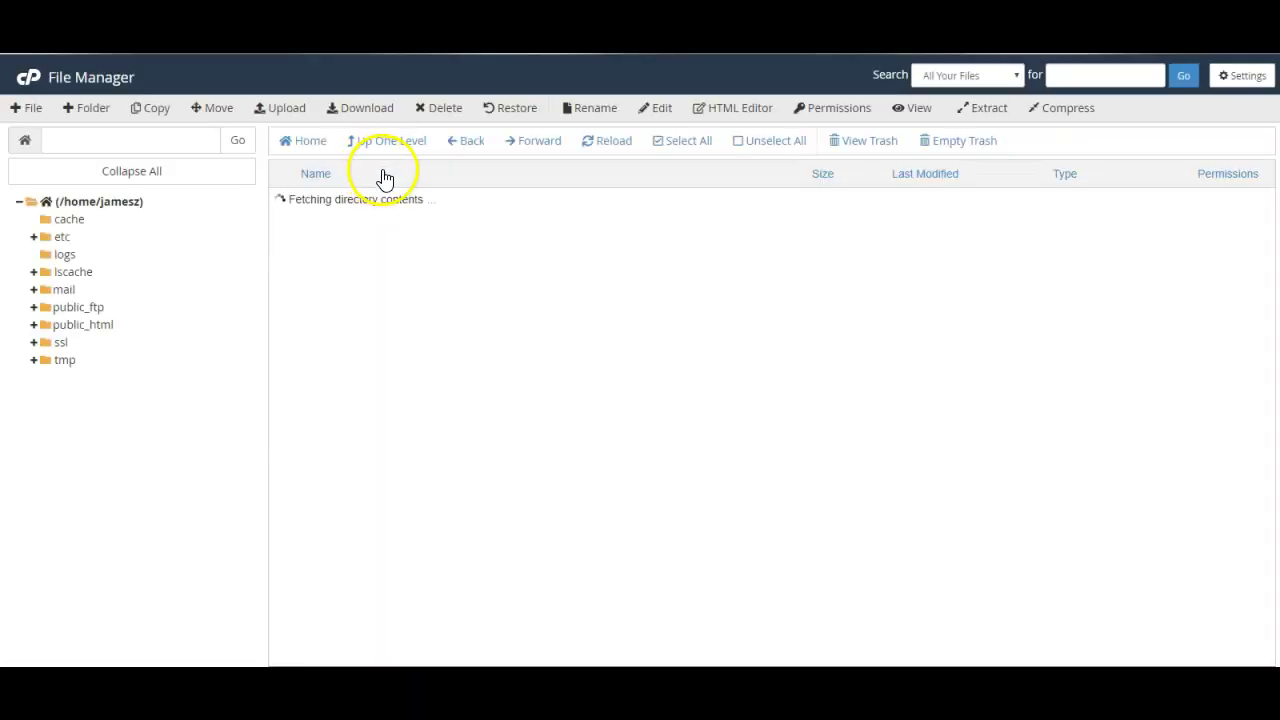
click(100, 324)
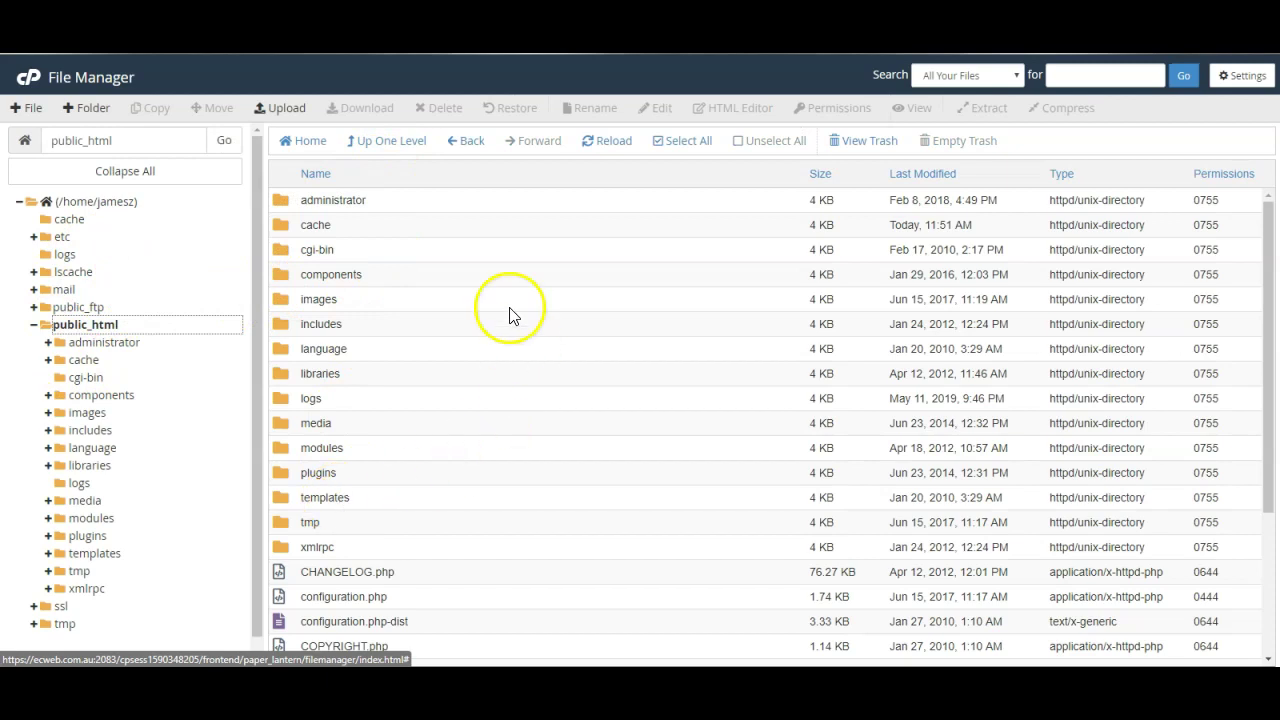
click(77, 107)
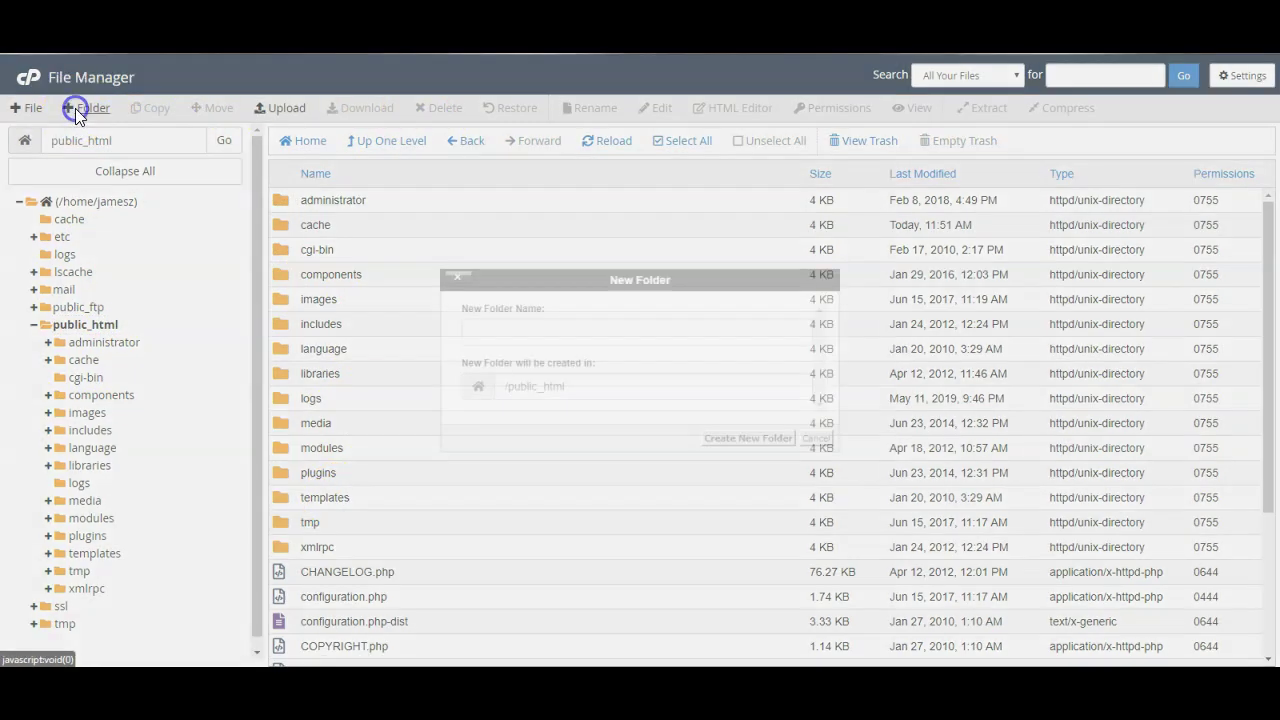
text(new)
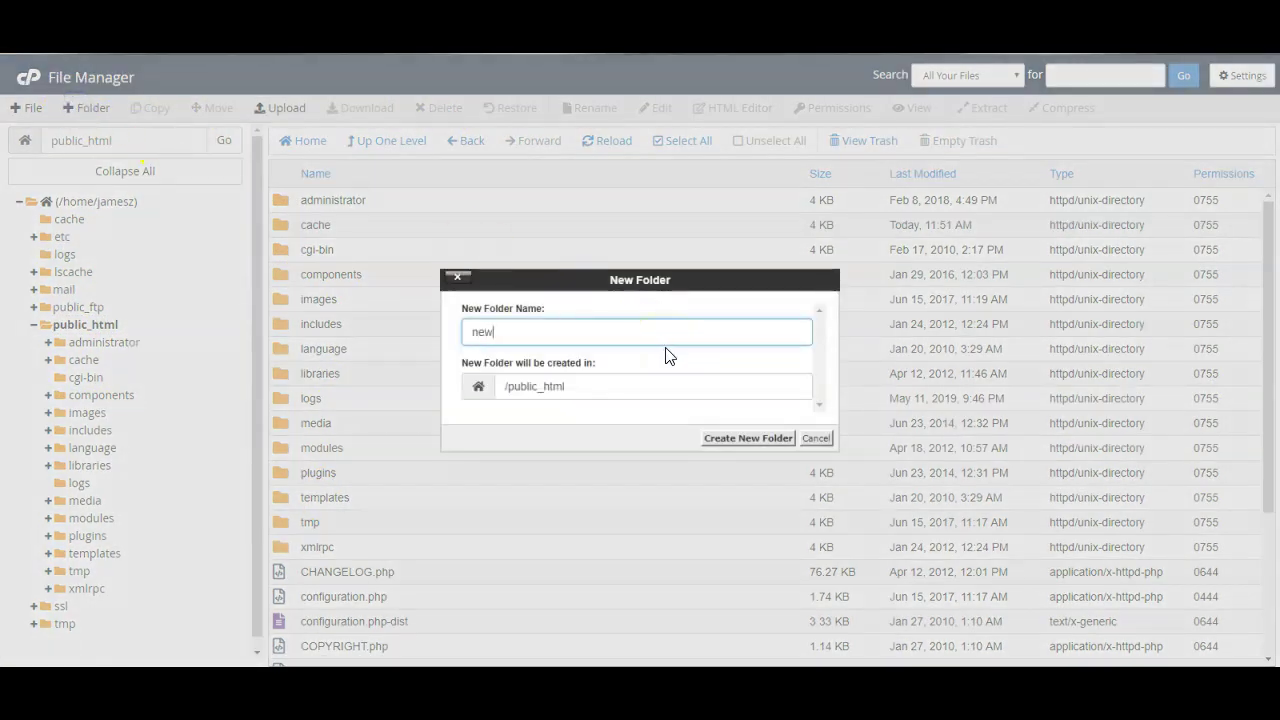
click(740, 438)
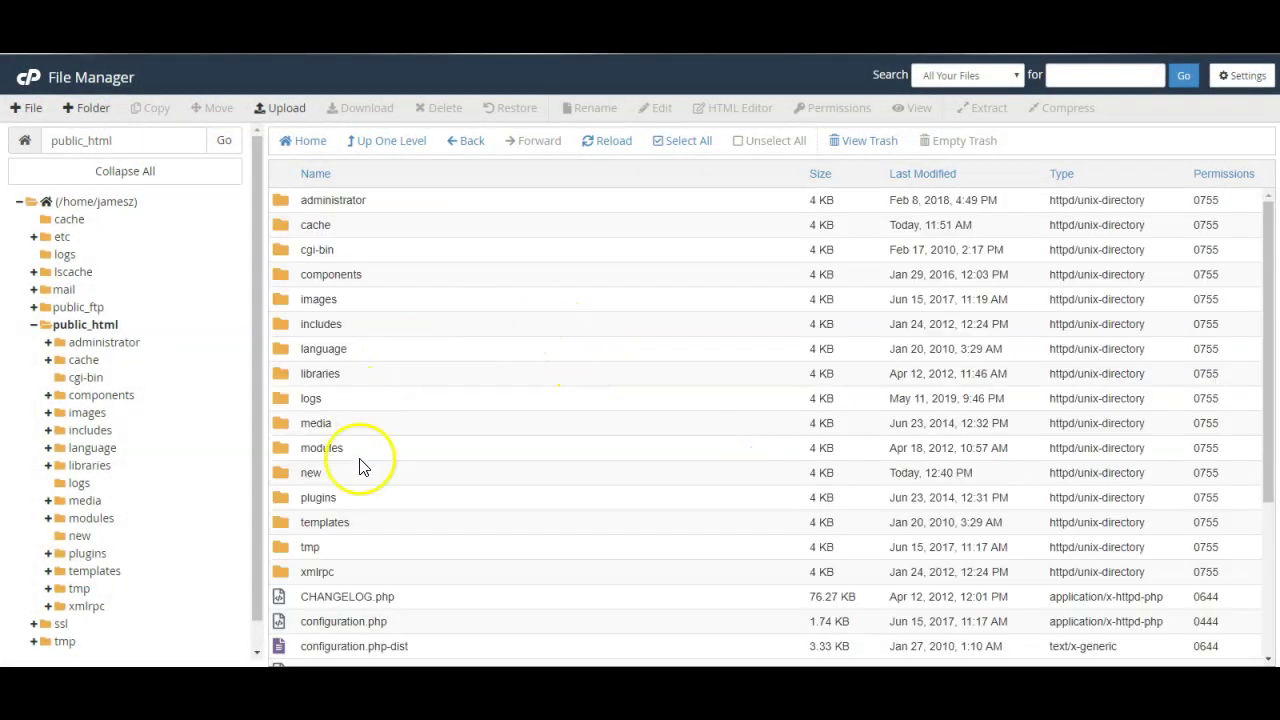
double_click(292, 477)
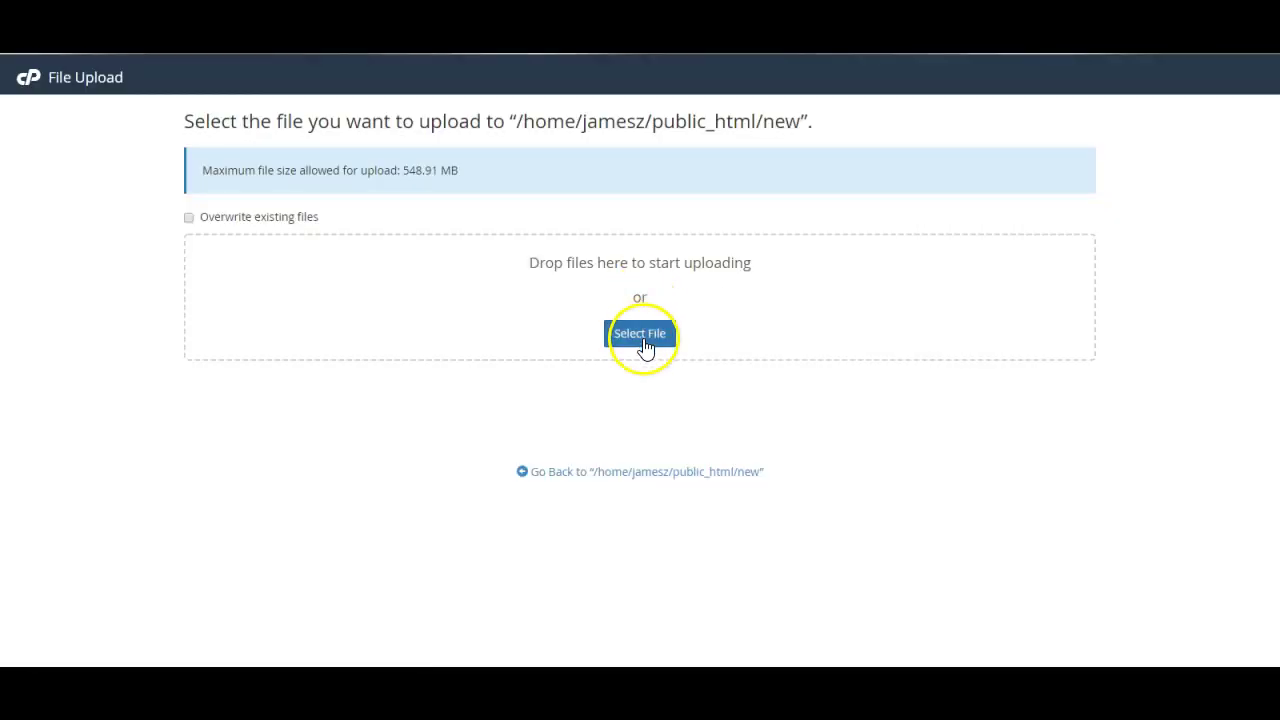
Step: Upload J51_Harmony_DemoInstaller.zip from Google Drive > Joomla 3.1 Templates > Joomla 51 into public_html/new
click(643, 340)
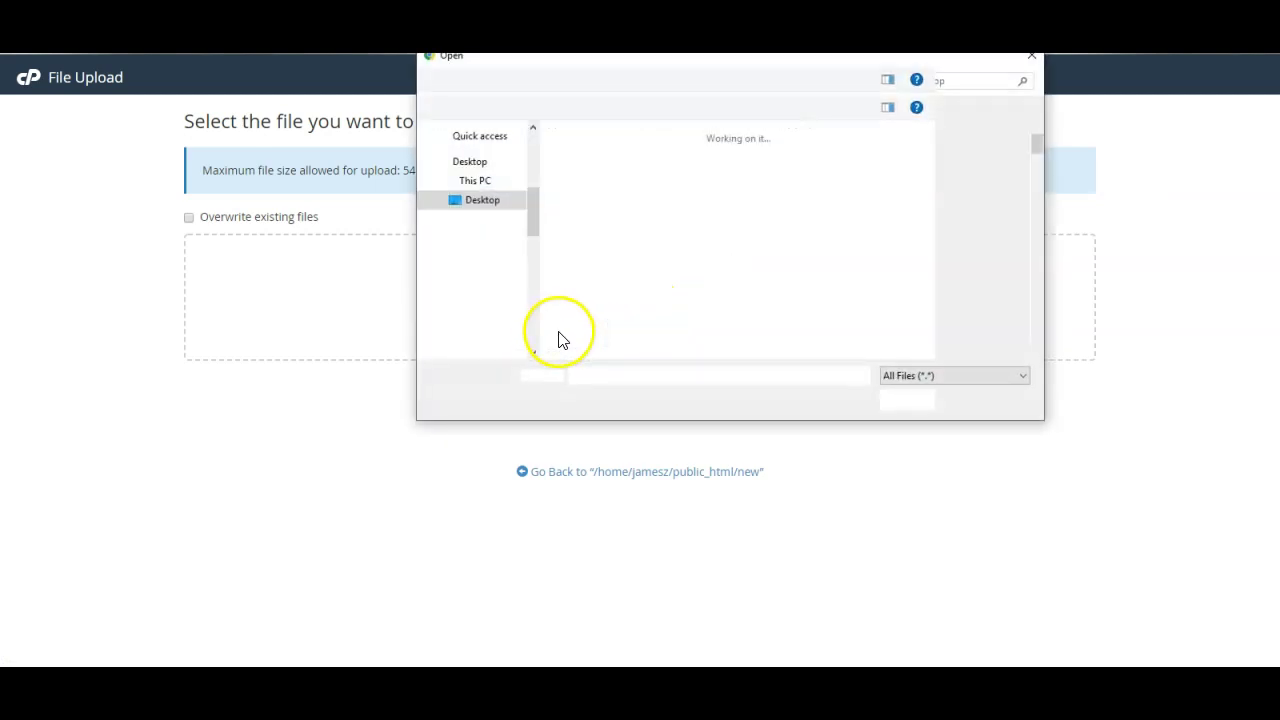
drag(534, 243, 533, 138)
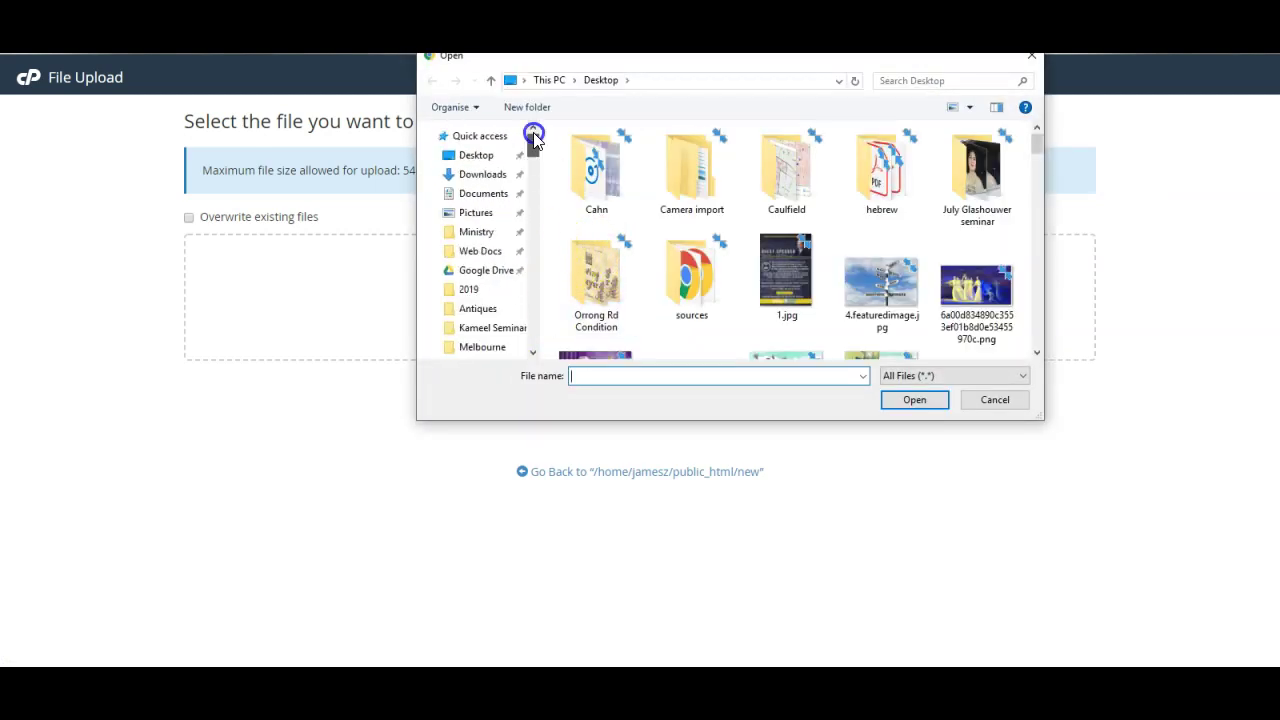
click(486, 270)
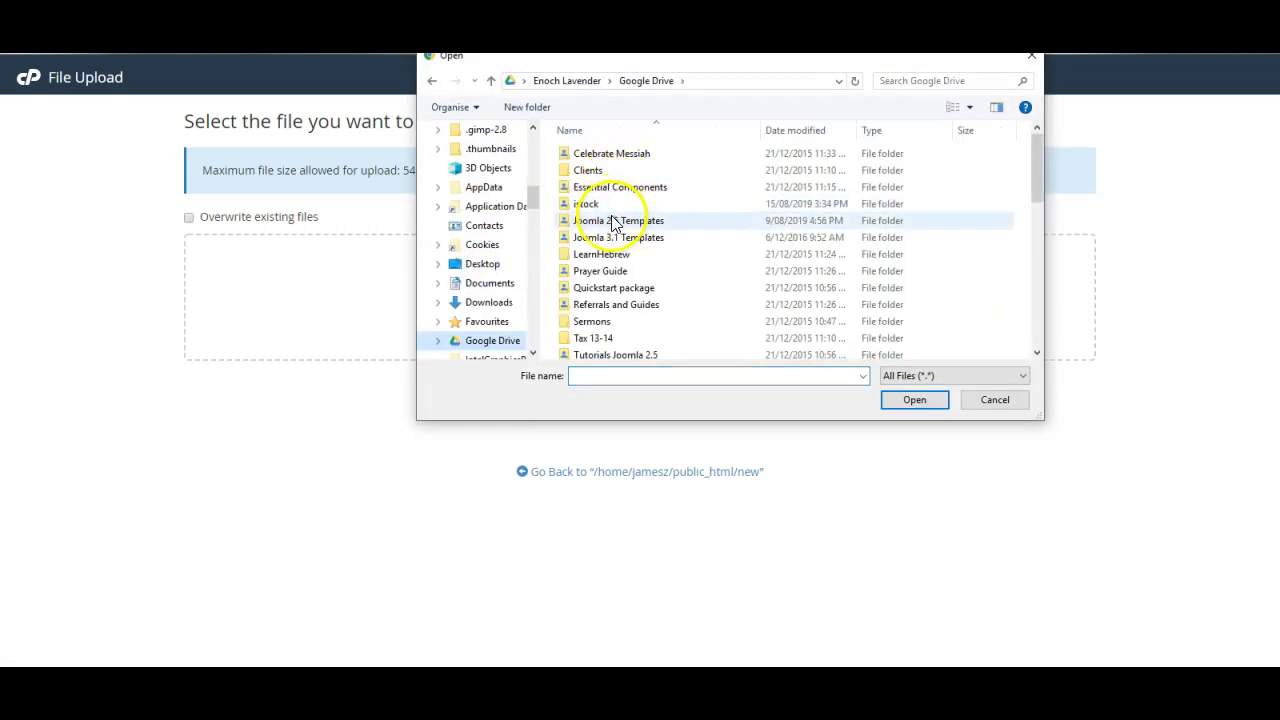
double_click(580, 237)
click(594, 154)
double_click(594, 154)
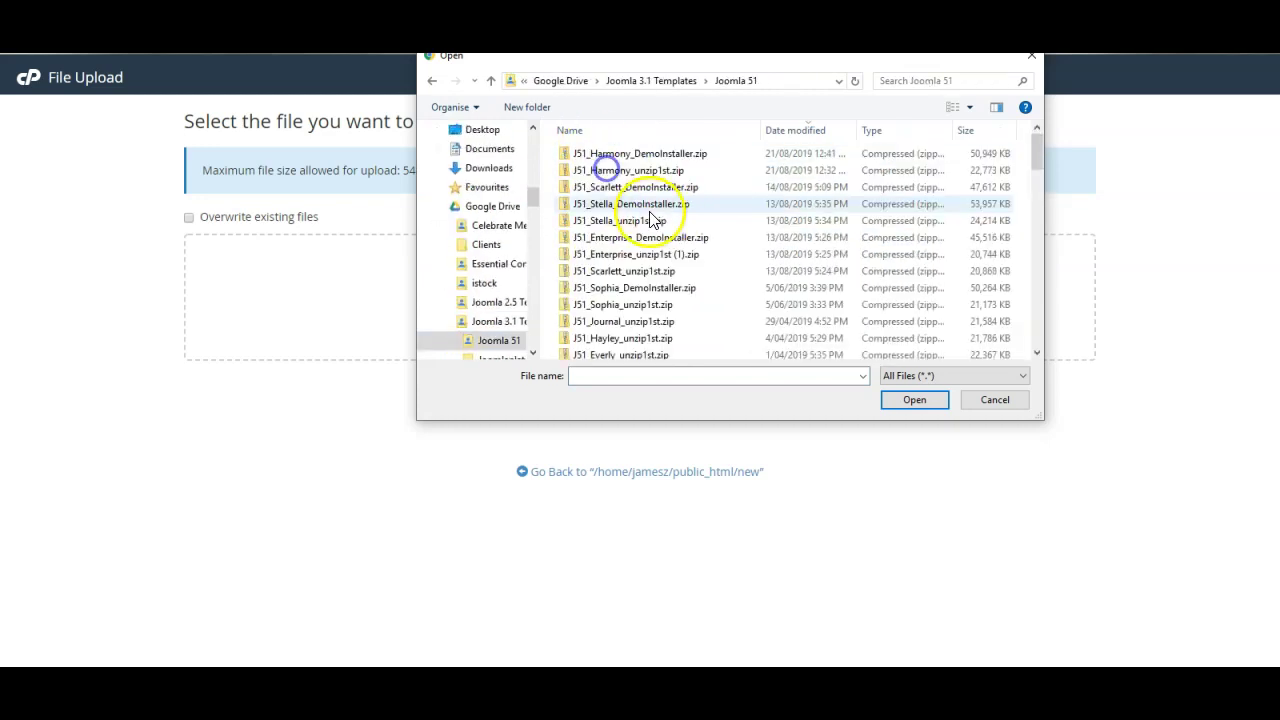
click(626, 155)
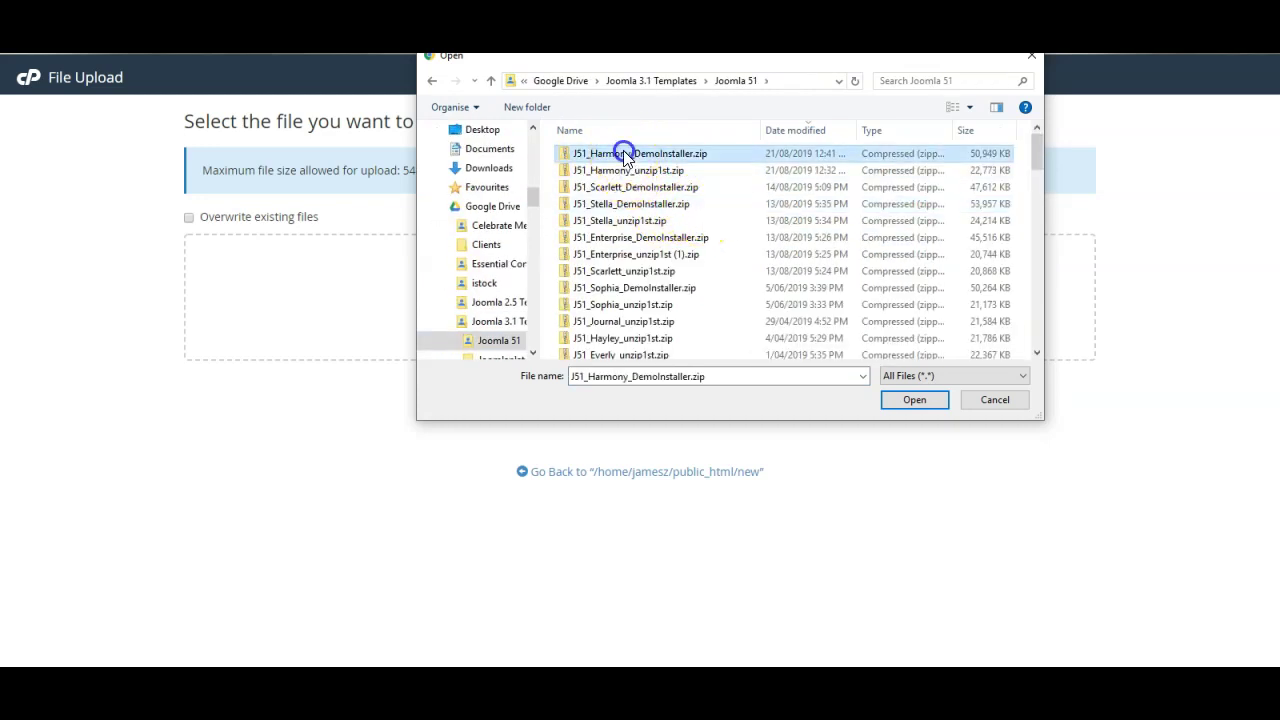
click(910, 404)
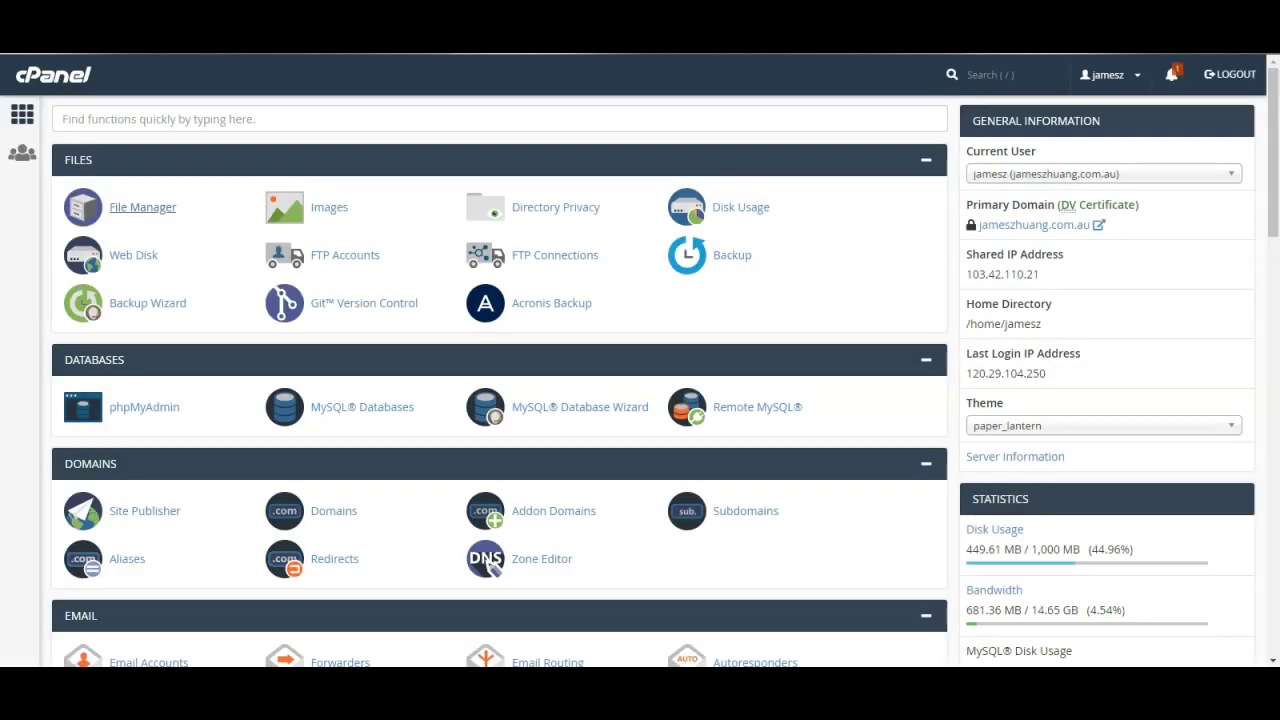
Step: Launch the MySQL Database Wizard from the Databases section of the cPanel home page
click(546, 408)
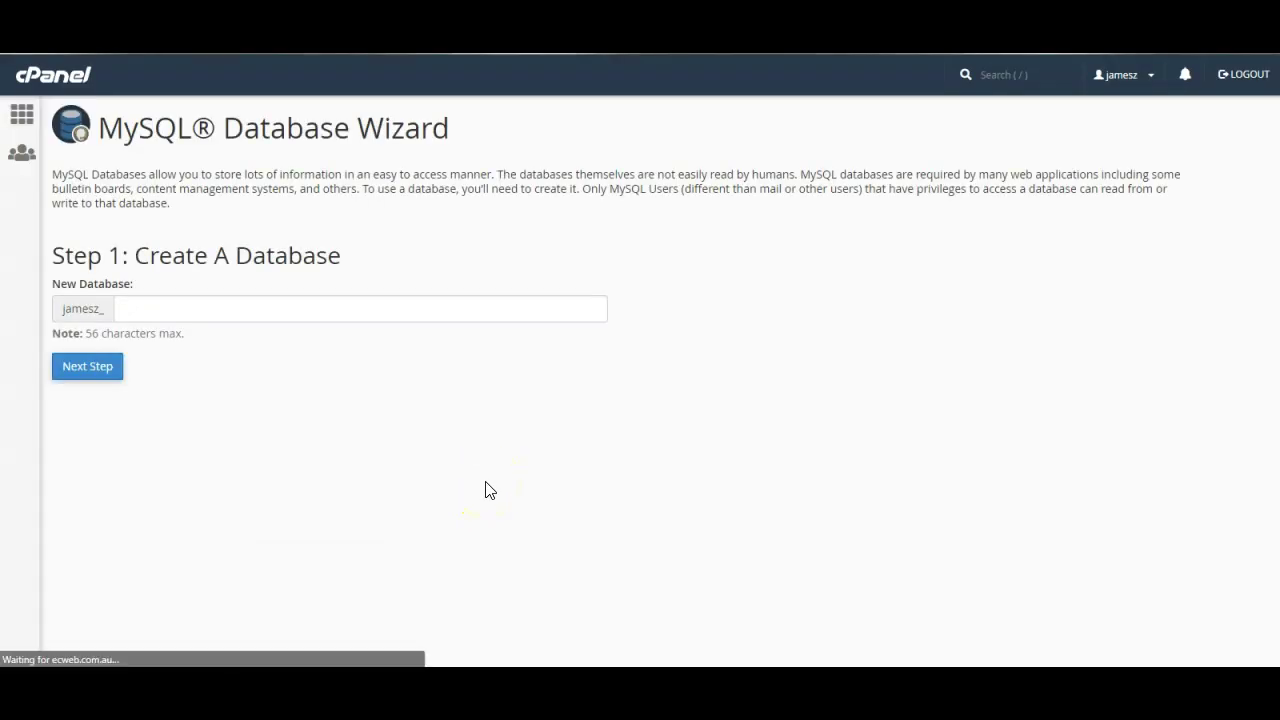
Step: Create the MySQL database named 2019 (jamesz_2019)
click(162, 308)
text(2019)
click(99, 372)
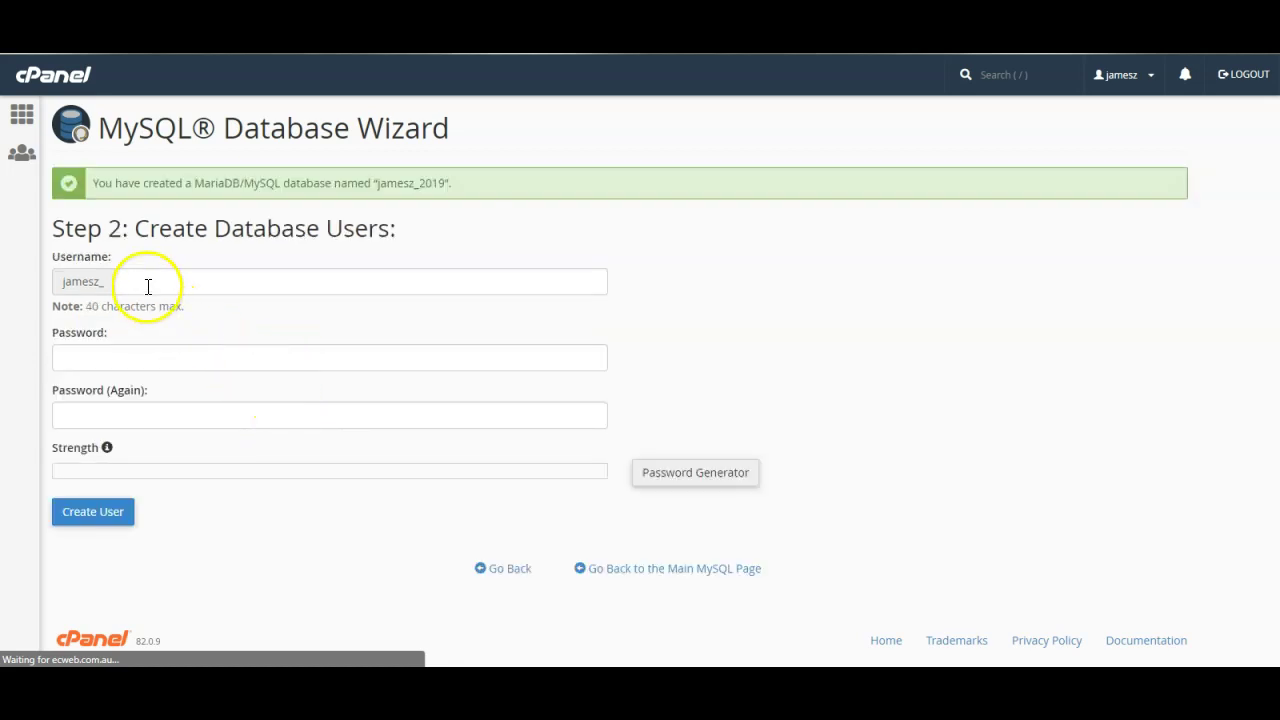
Step: Create database user 2019 (jamesz_2019) with a strong password
click(152, 281)
text(2019)
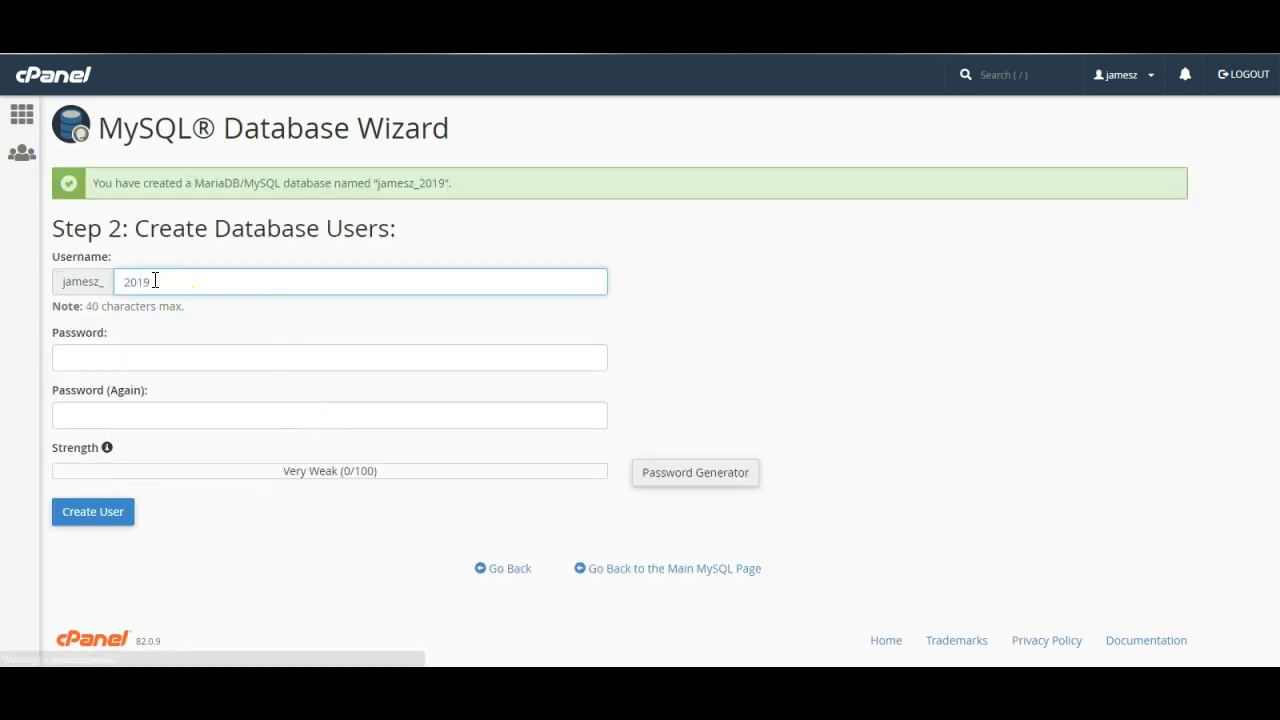
click(137, 360)
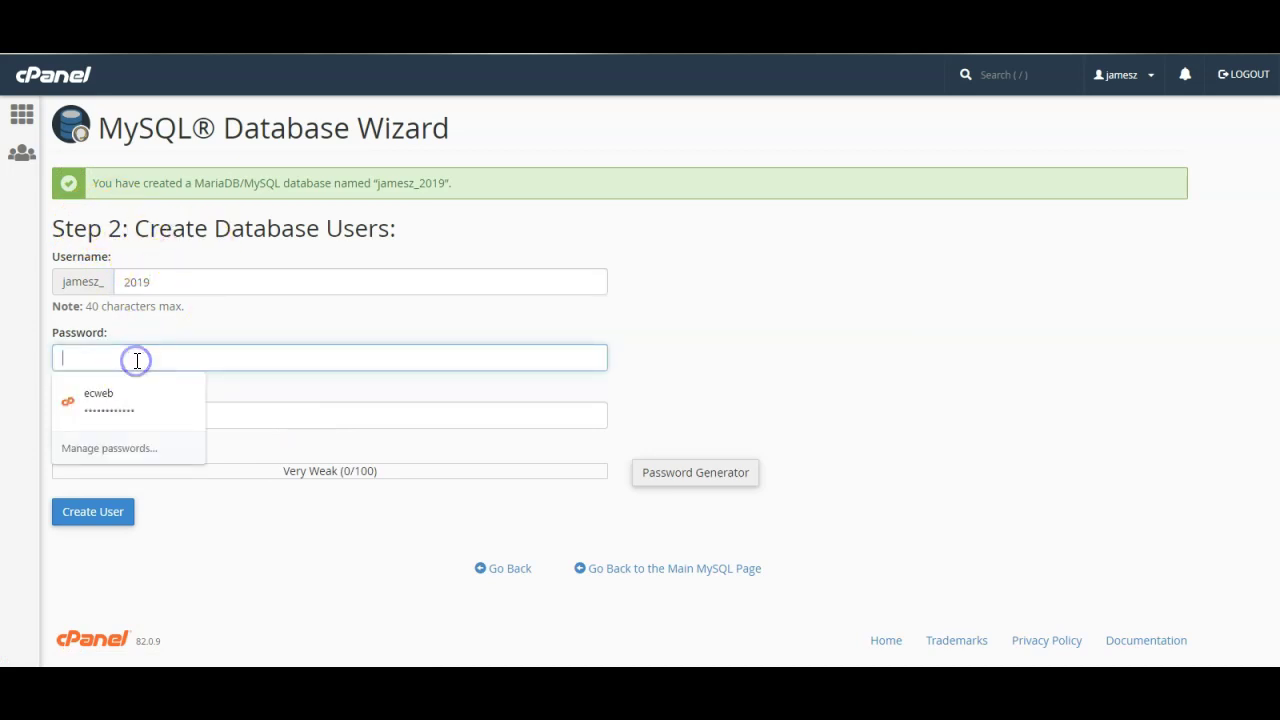
click(734, 347)
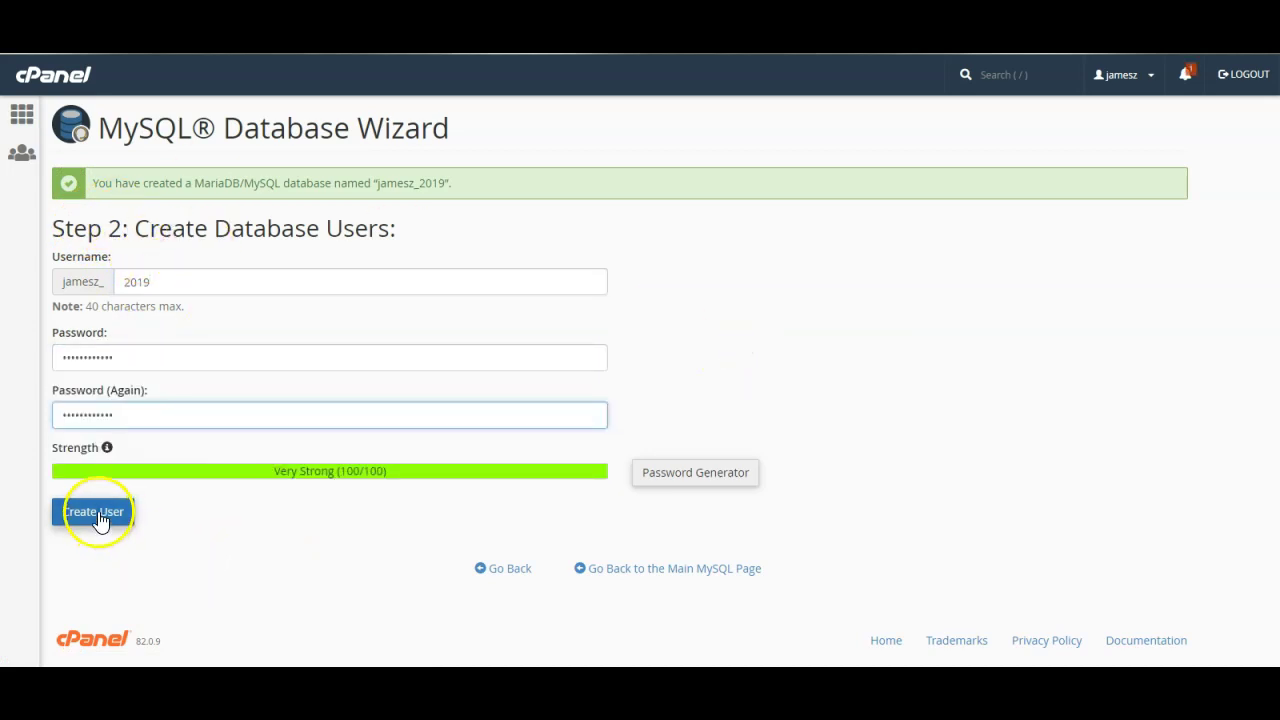
click(100, 520)
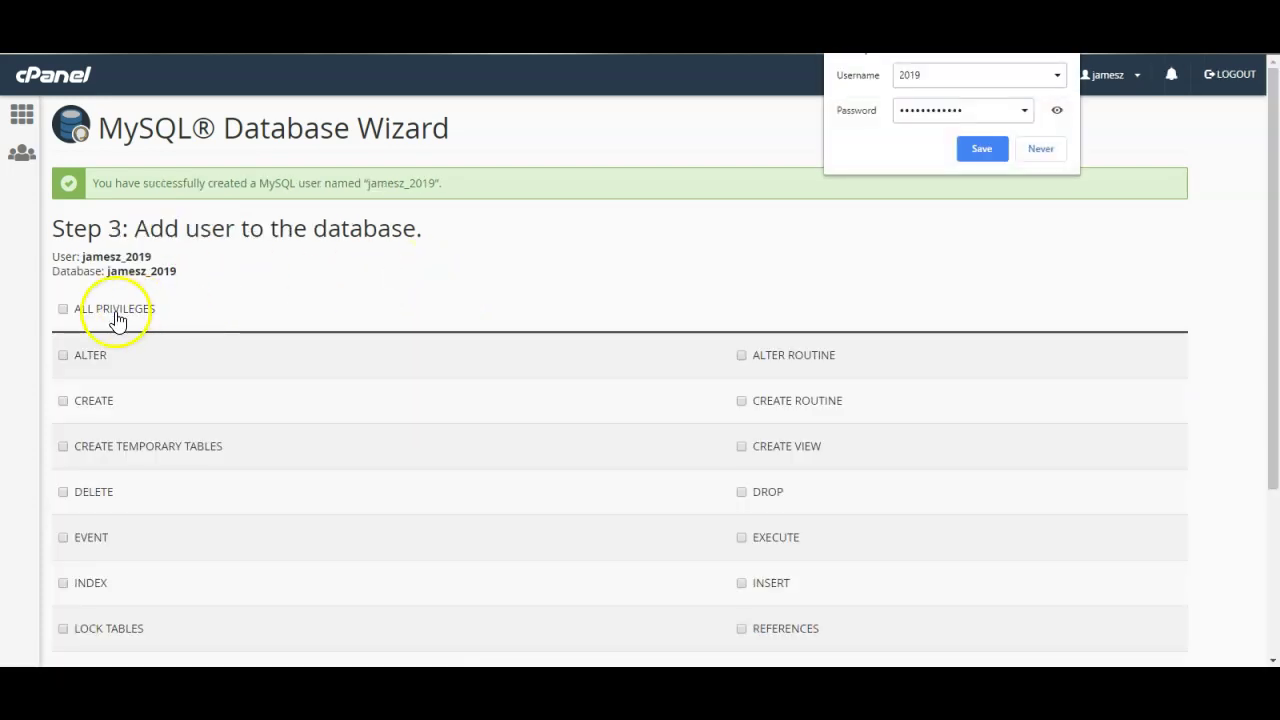
click(116, 317)
scroll(565, 340, down, 3)
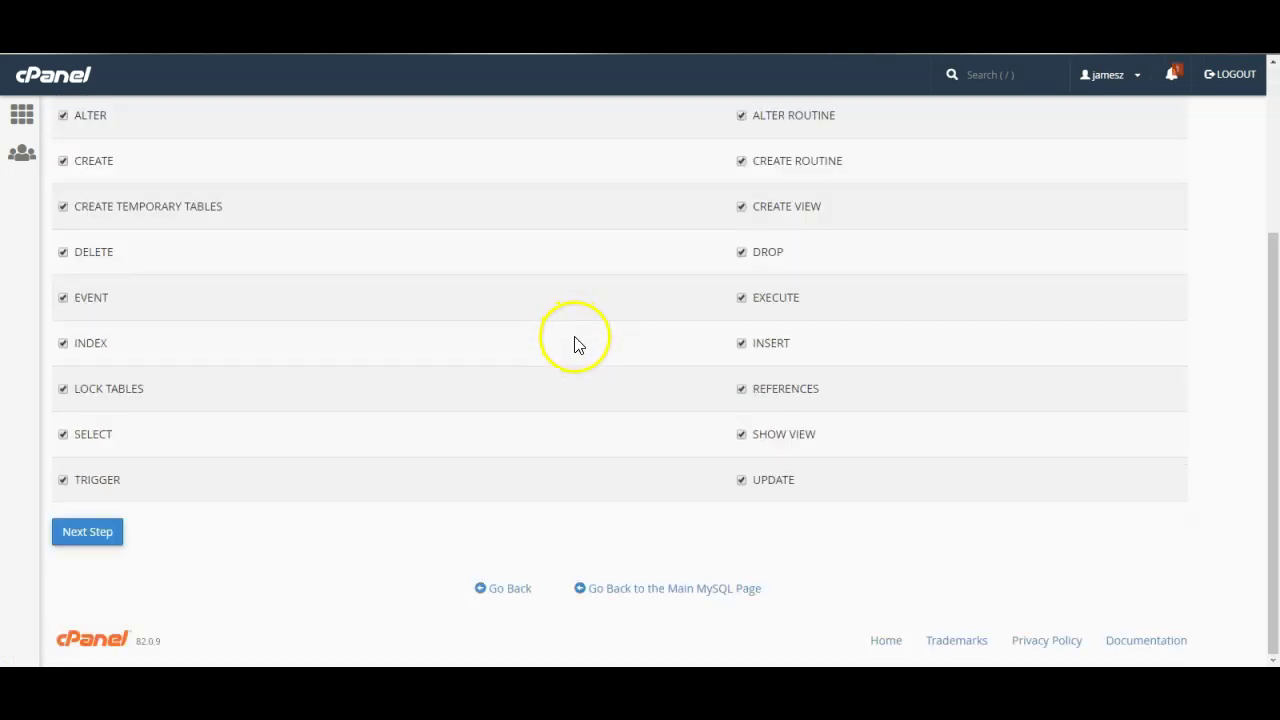
click(94, 530)
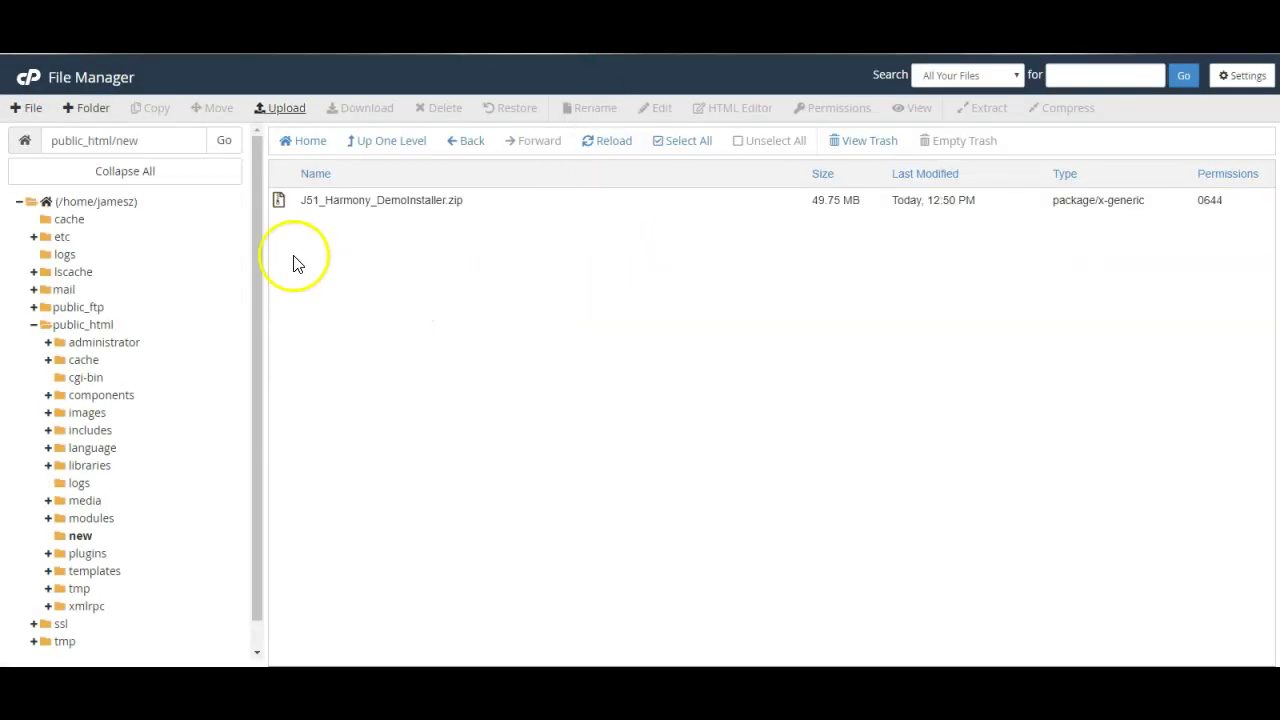
Step: Extract J51_Harmony_DemoInstaller.zip into /public_html/new and close the results dialog
click(296, 204)
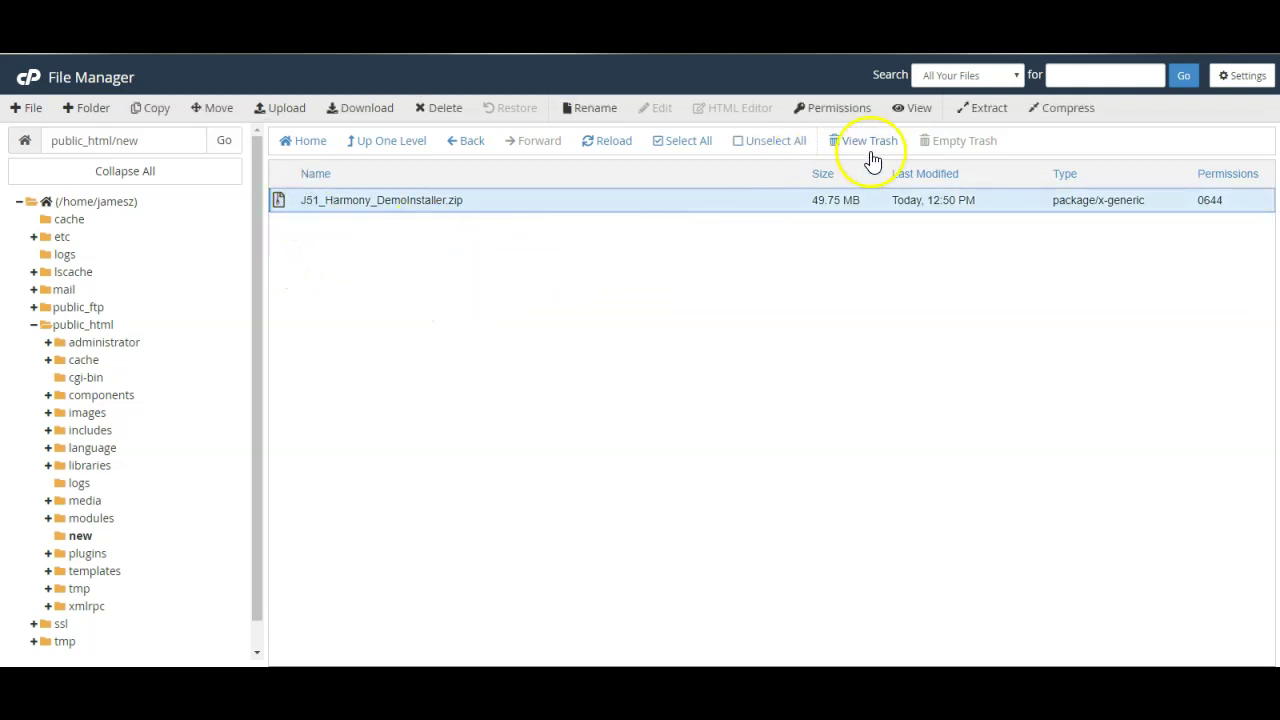
click(989, 108)
click(760, 442)
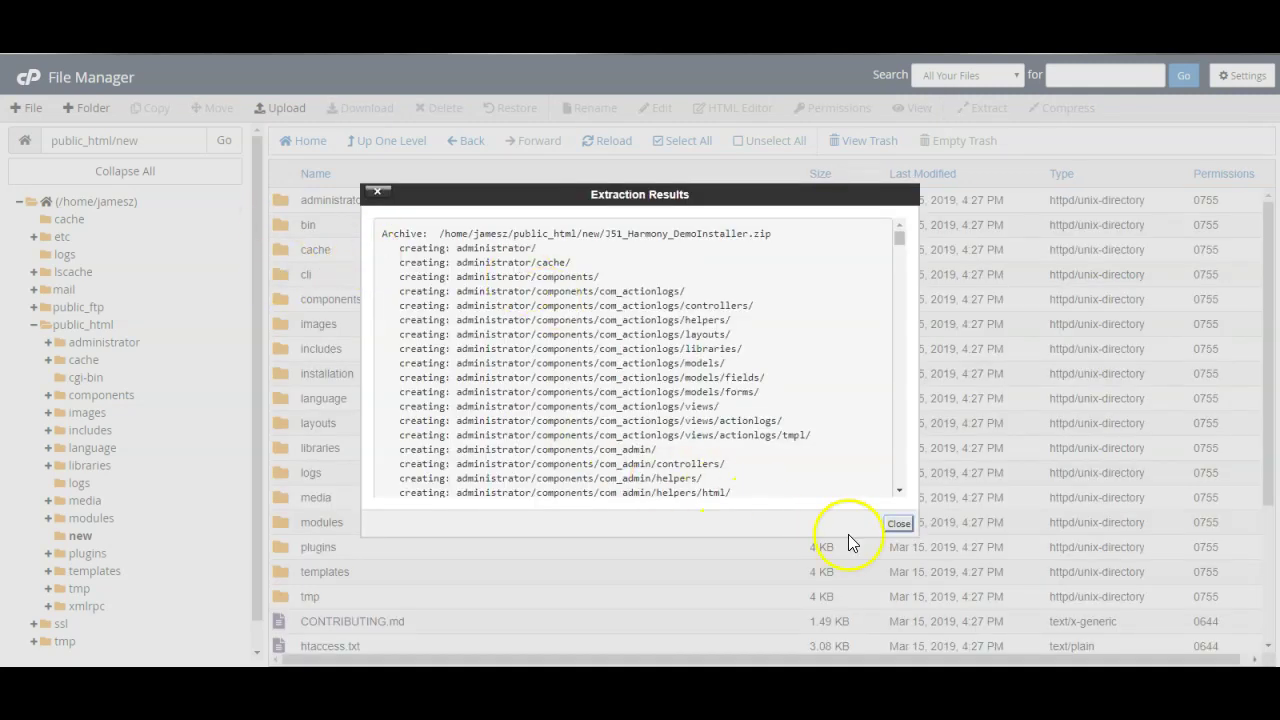
click(893, 528)
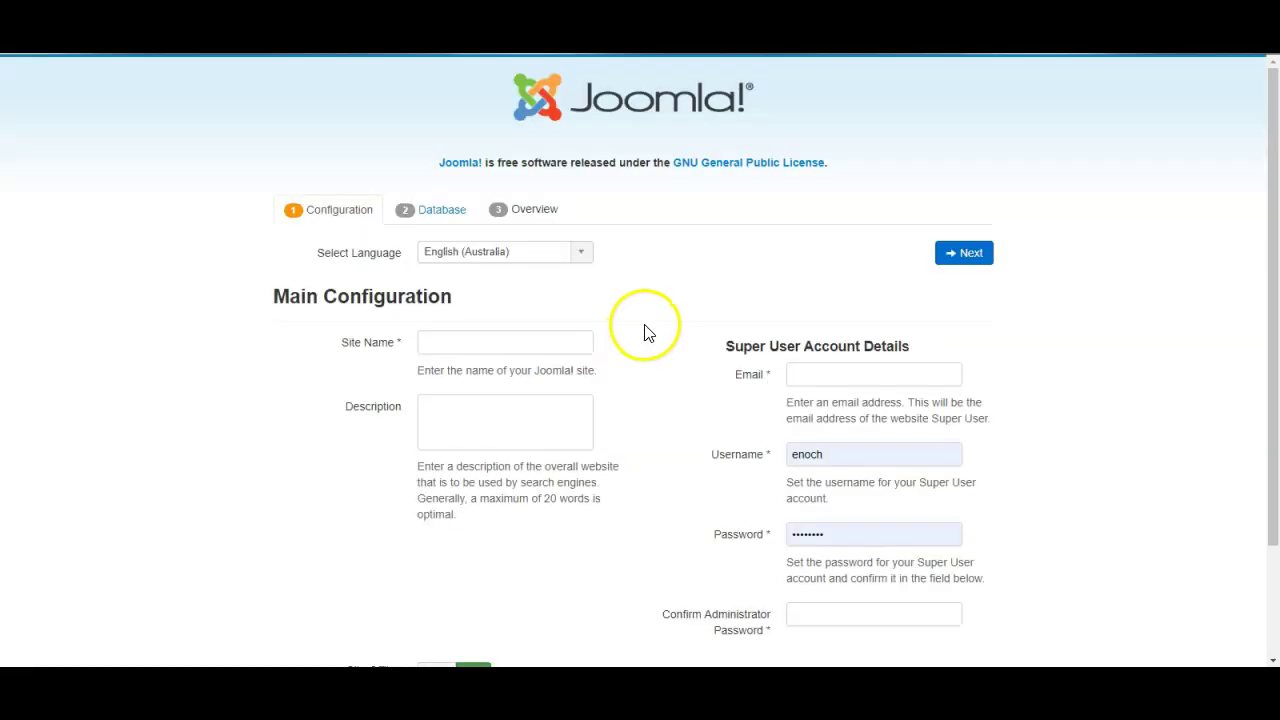
Step: Enter the site name and choose the suggested super user email address
click(538, 345)
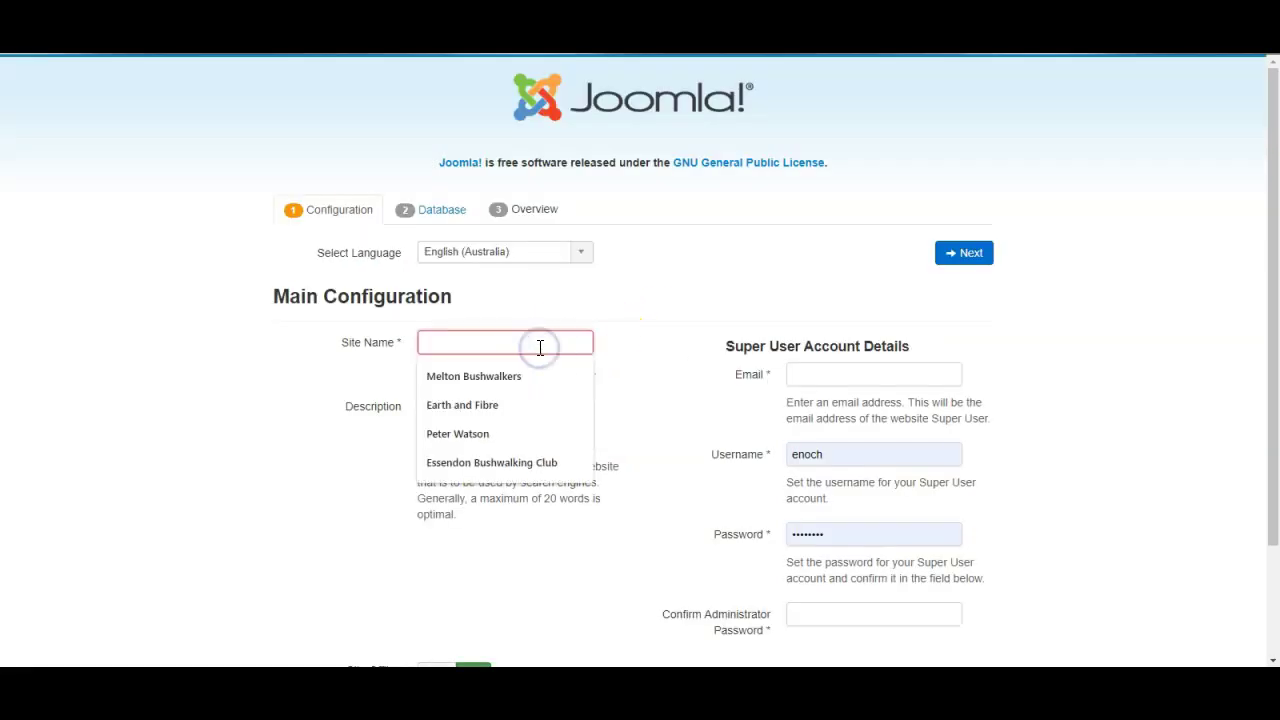
text(James Zhuang)
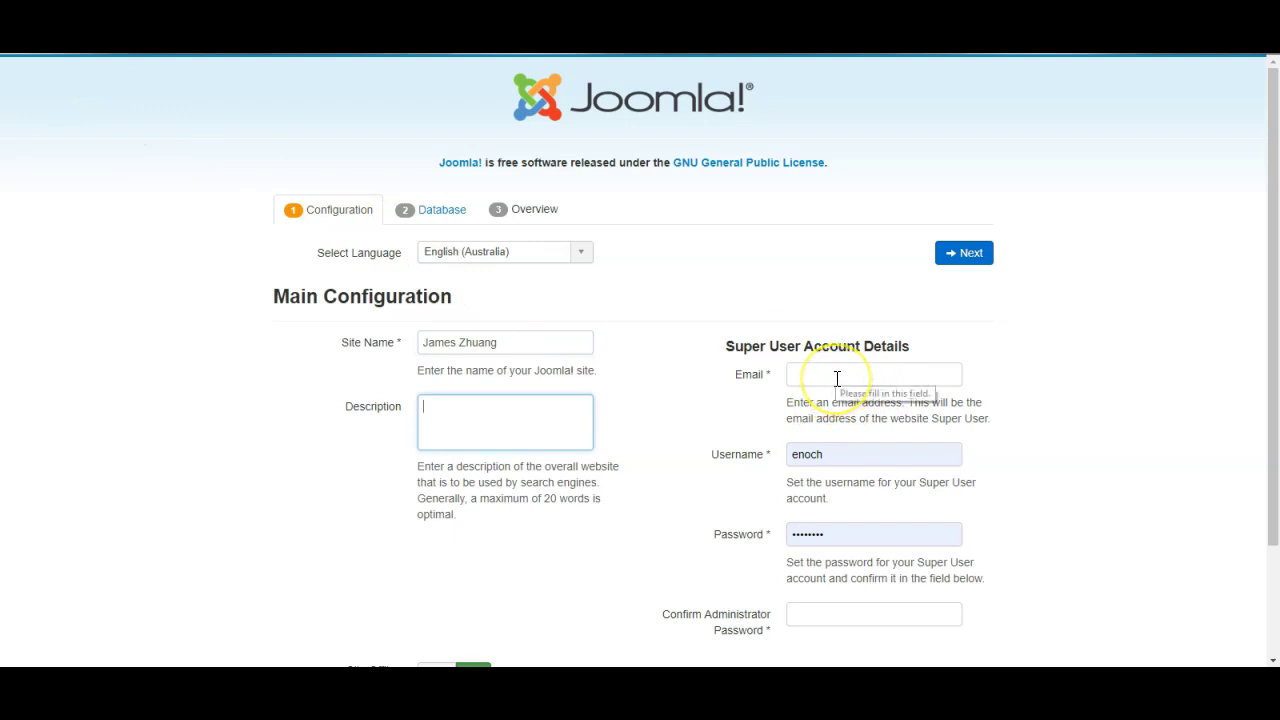
click(837, 376)
text(in)
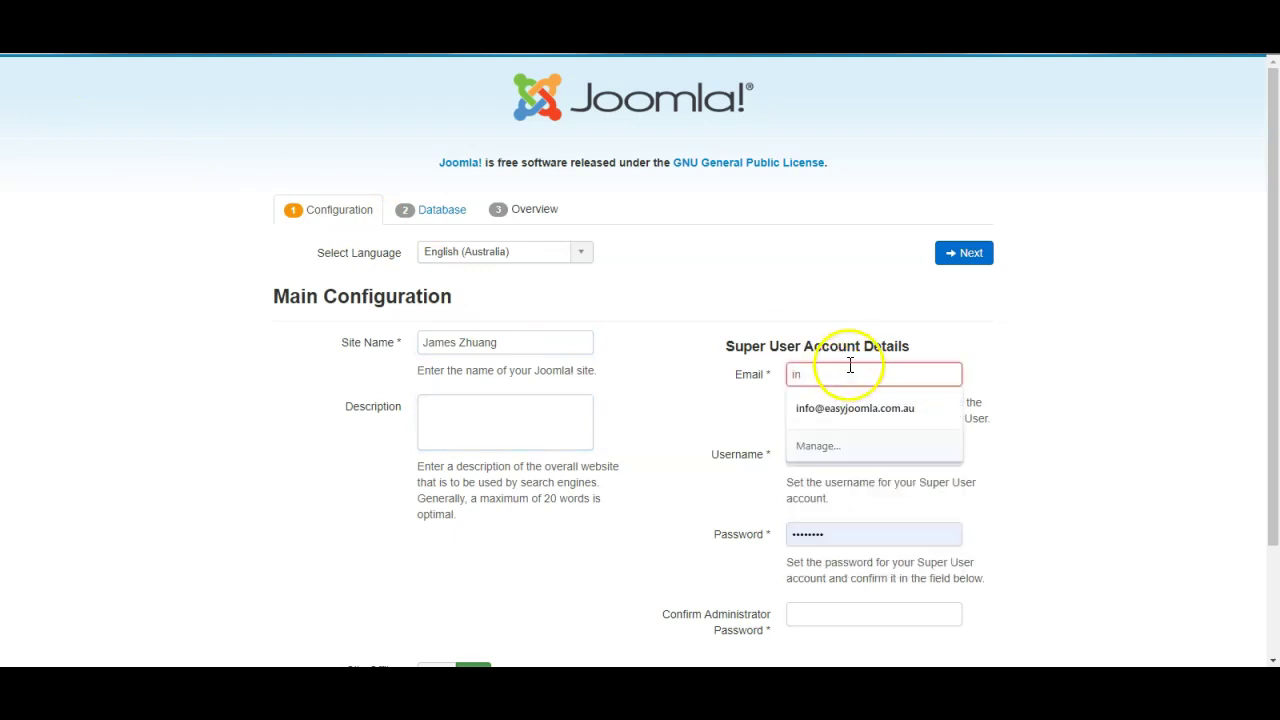
click(835, 403)
Step: Replace the administrator password and enter it again in the confirmation field
click(849, 537)
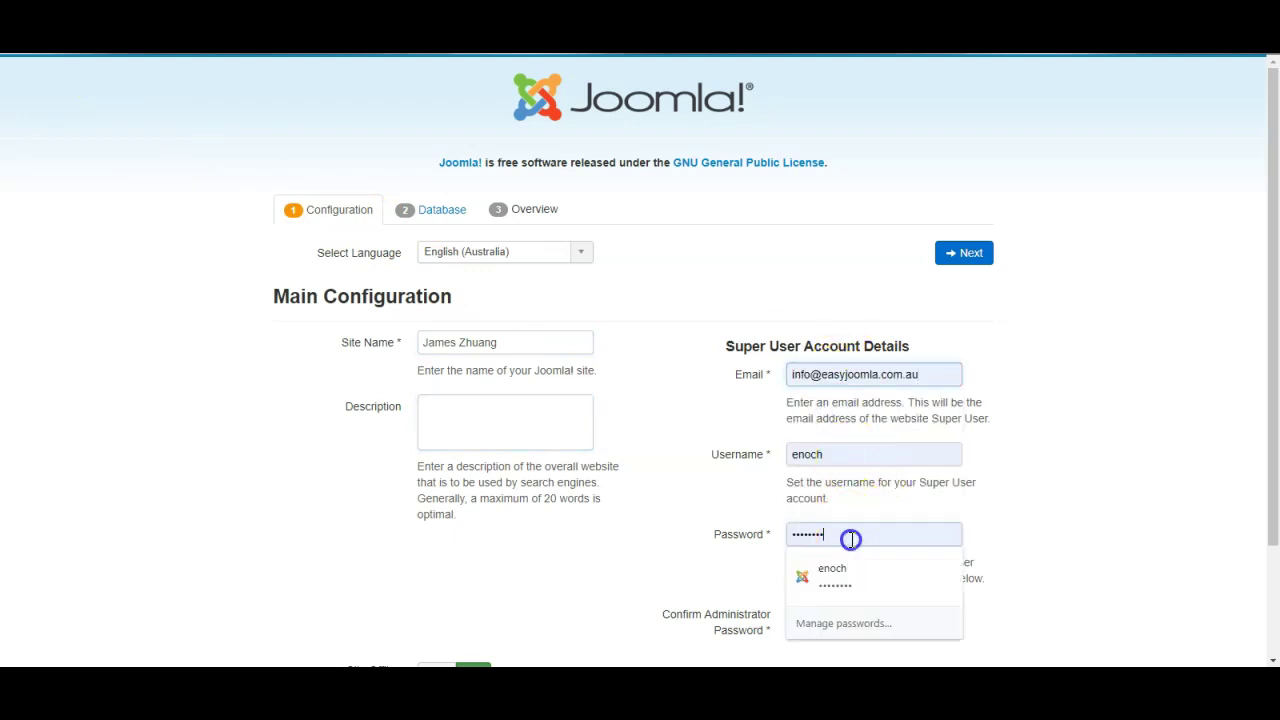
click(747, 541)
text(ad)
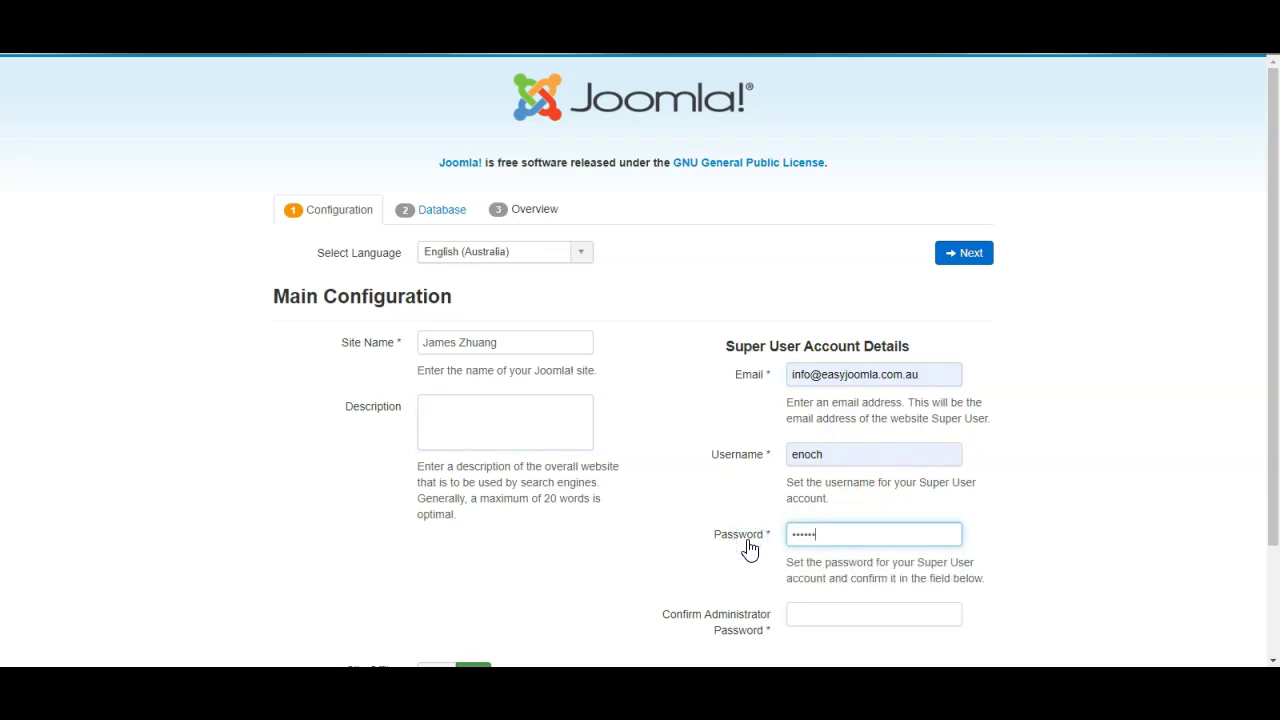
key(Tab)
text(a)
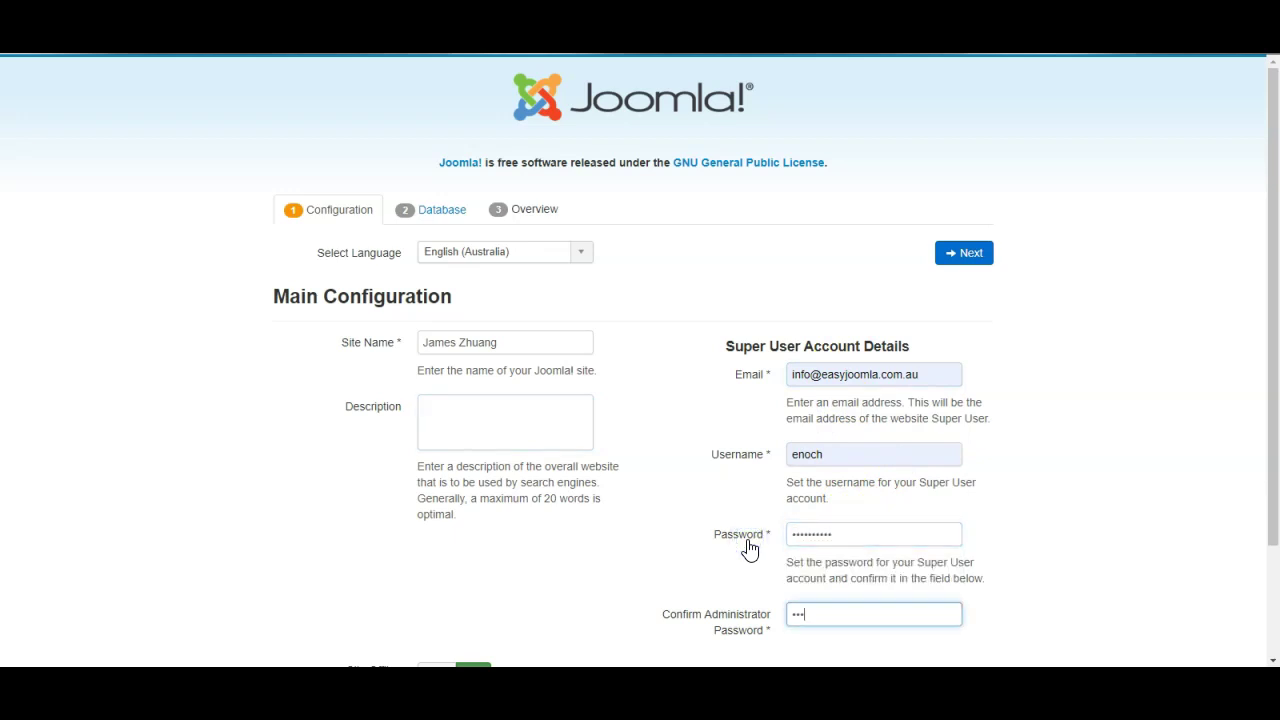
scroll(700, 510, down, 2)
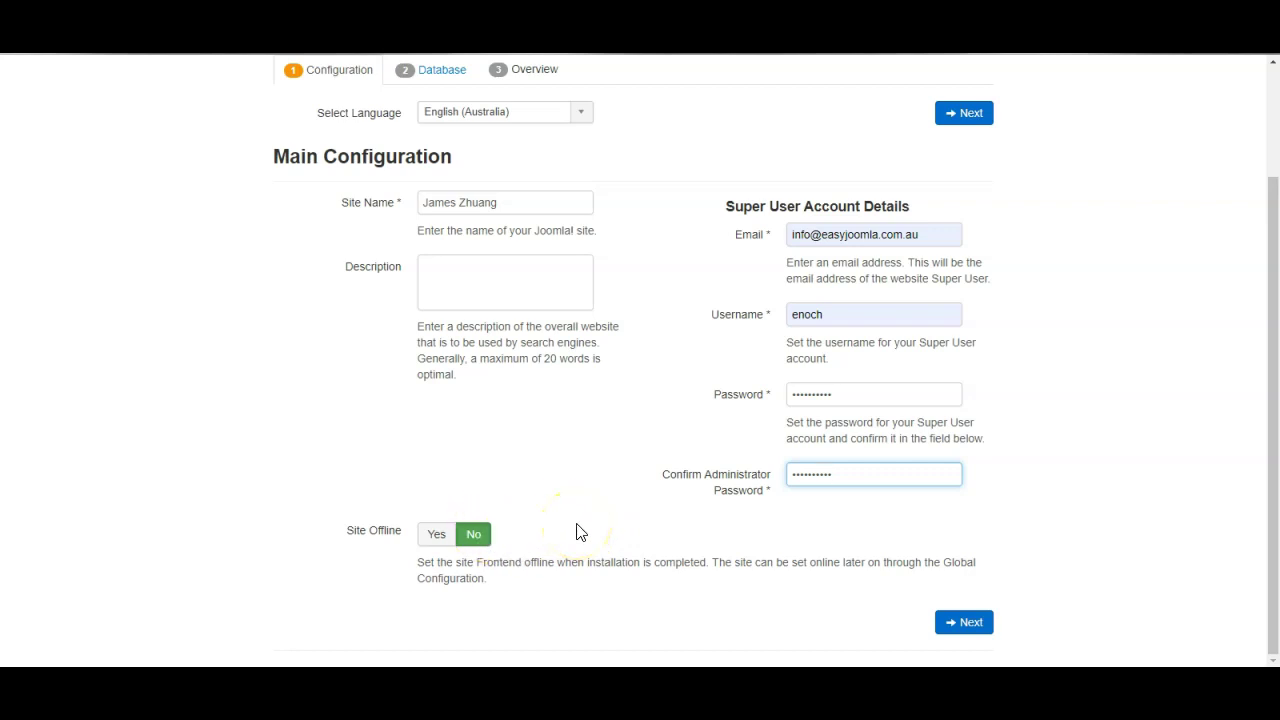
scroll(602, 519, up, 1)
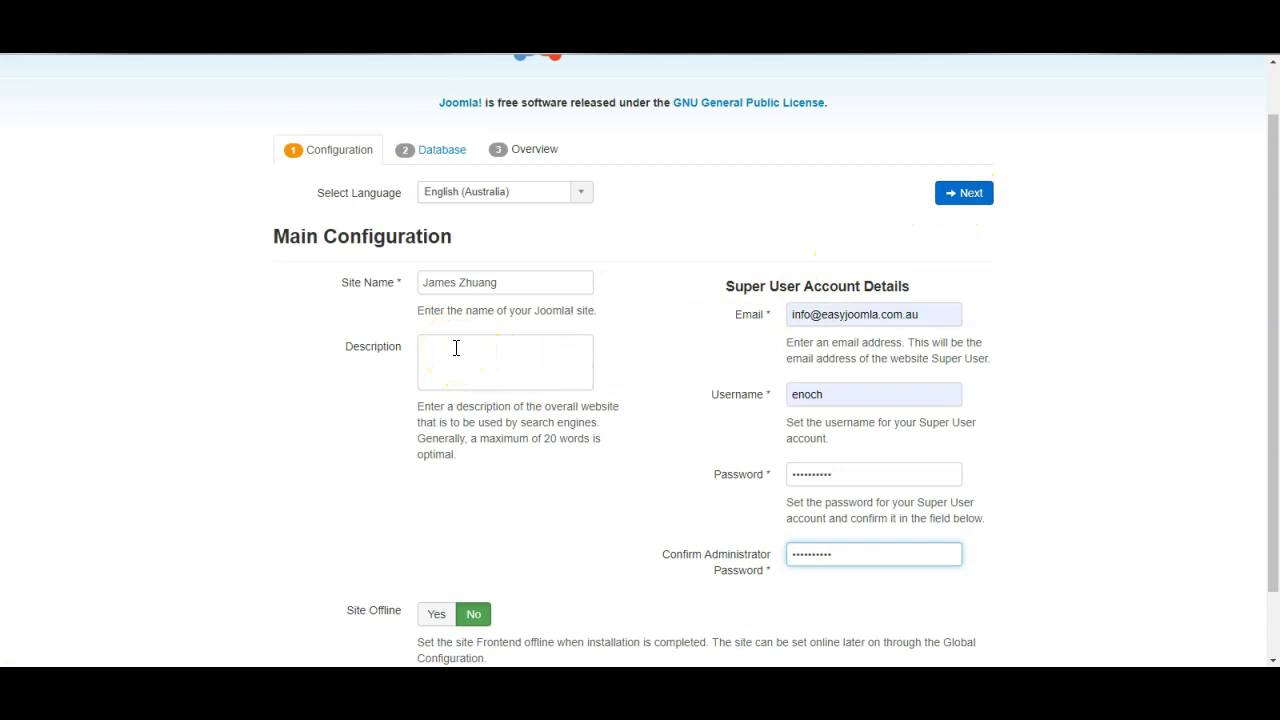
Step: Keep the prefilled MySQLi localhost database settings and continue to the Overview step
click(967, 195)
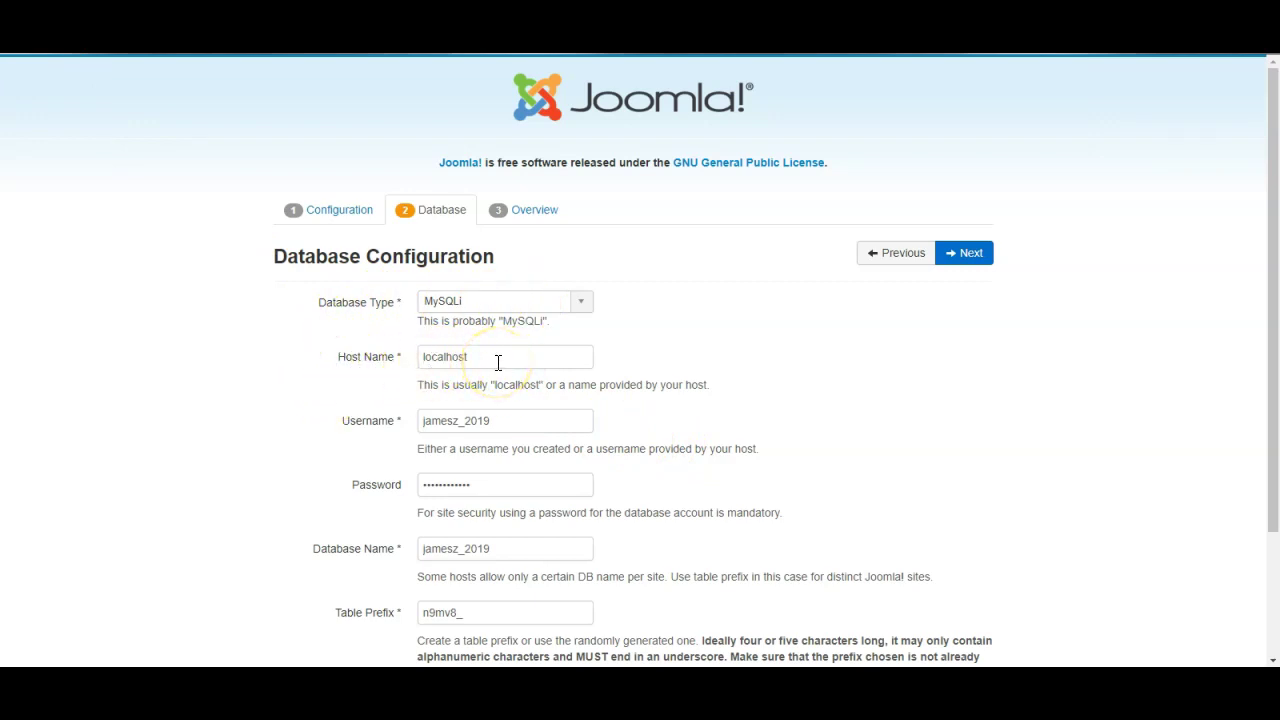
scroll(906, 462, down, 2)
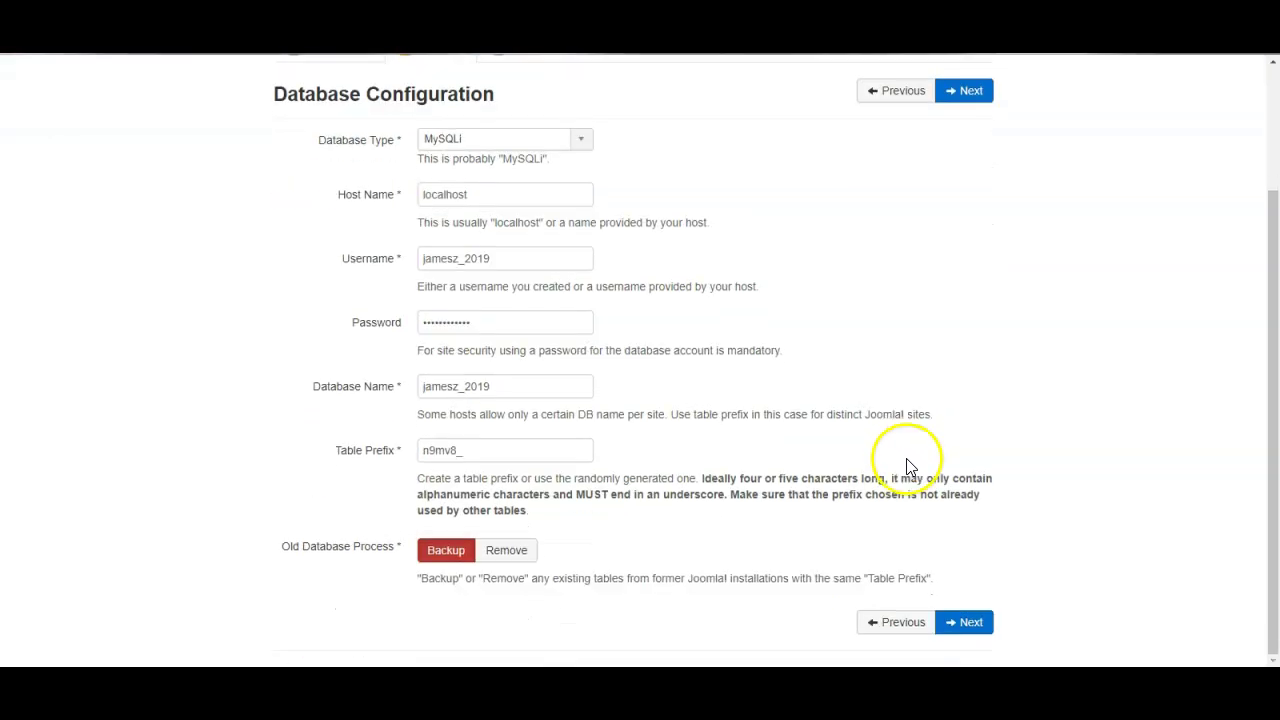
scroll(906, 463, up, 1)
scroll(906, 462, up, 1)
scroll(893, 457, down, 2)
scroll(891, 452, up, 2)
click(962, 256)
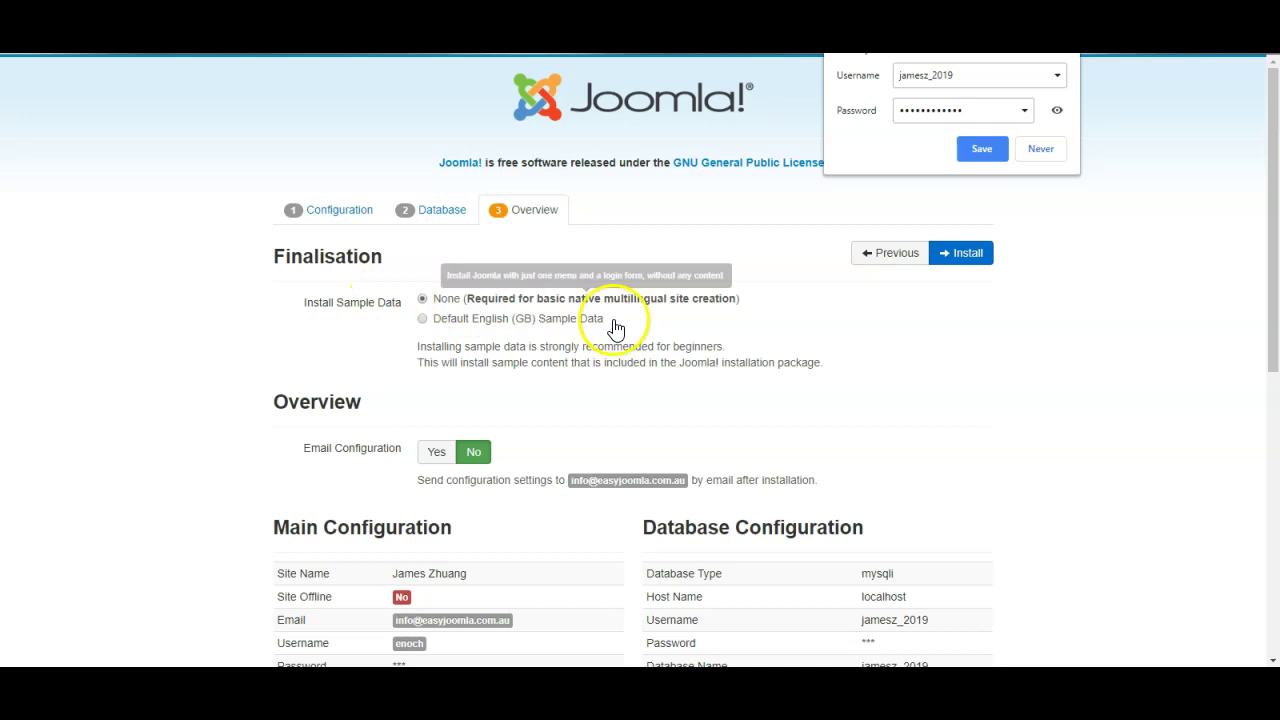
Step: Choose Default English (GB) Sample Data and run the Joomla installation
click(466, 321)
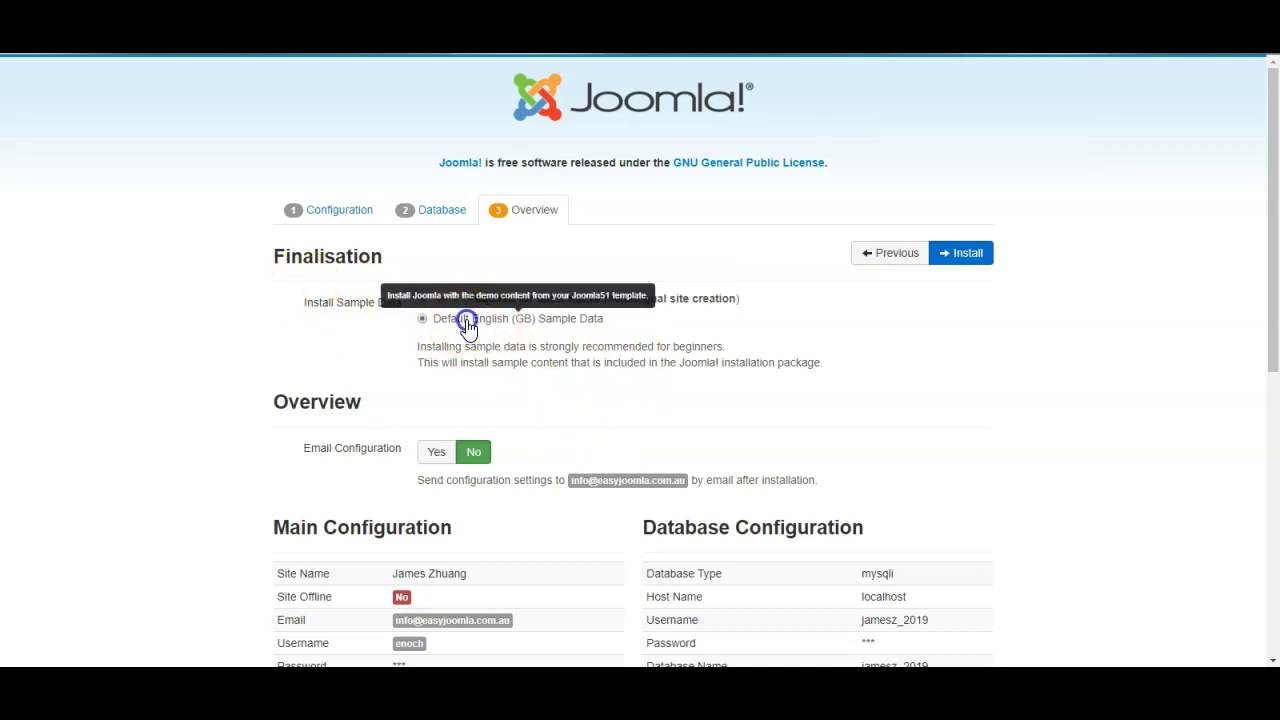
click(964, 256)
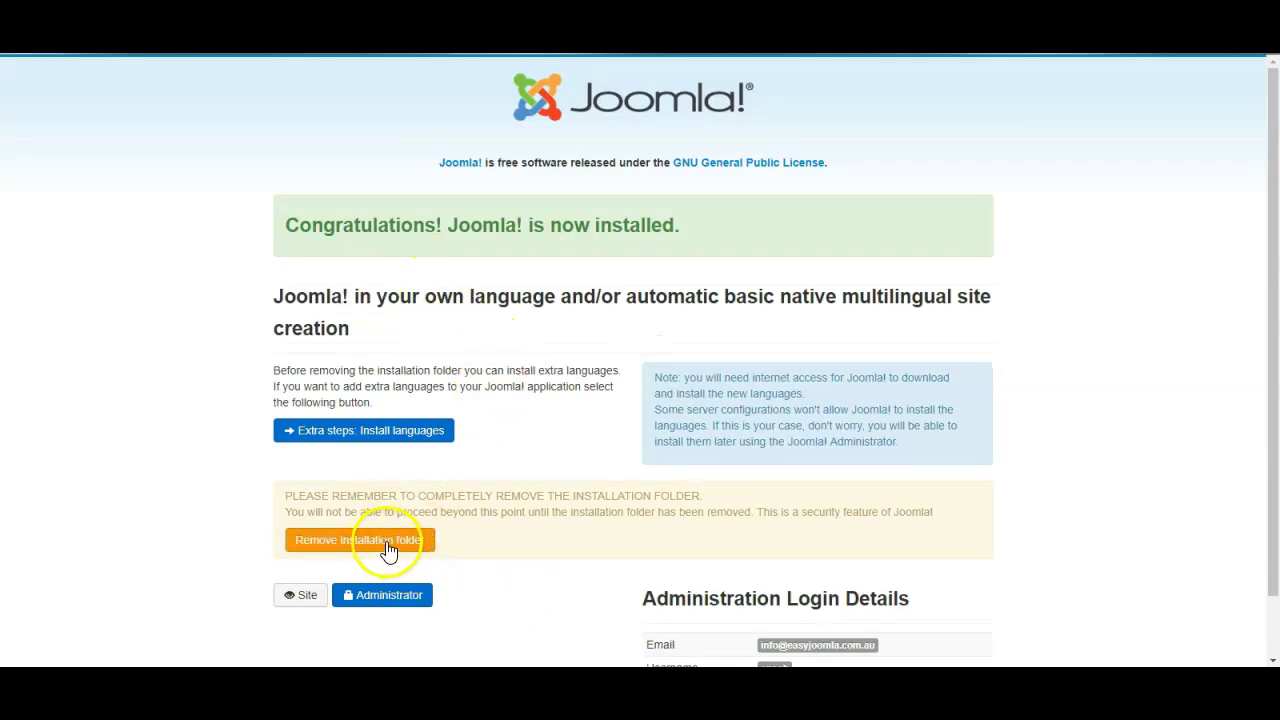
Step: Remove the installation folder and view the new Harmony-themed site front page
click(386, 541)
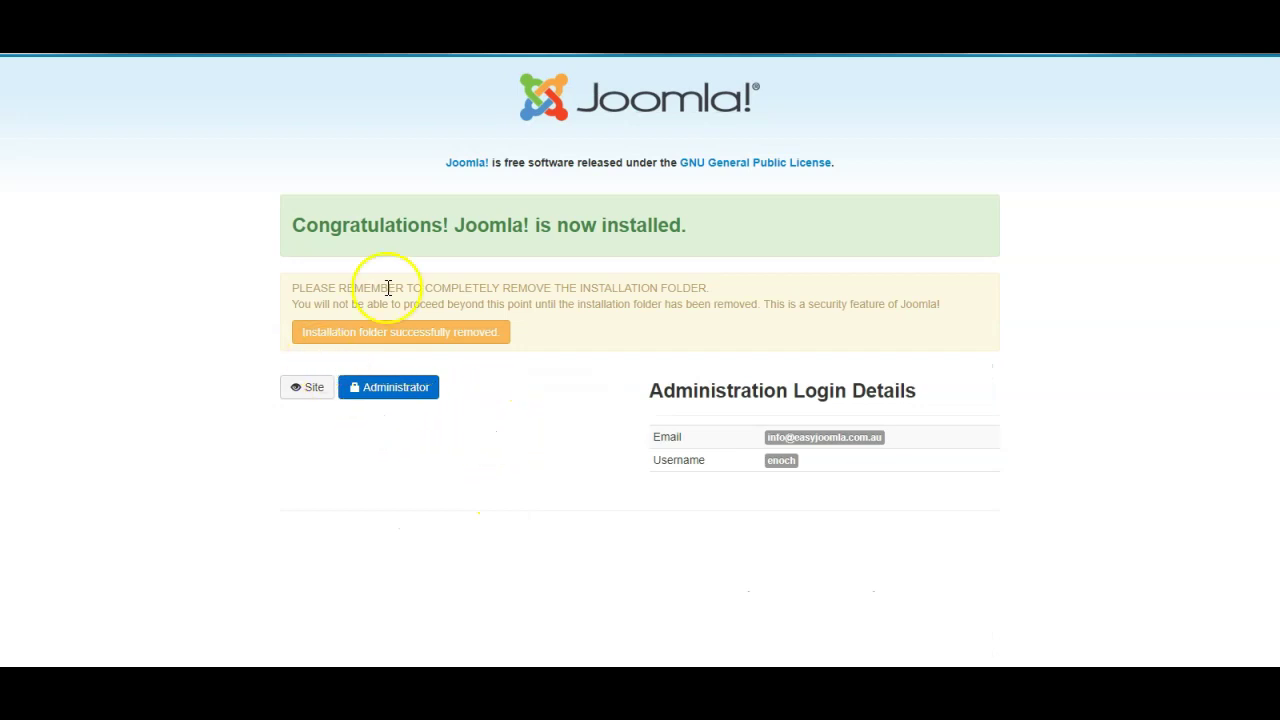
click(311, 393)
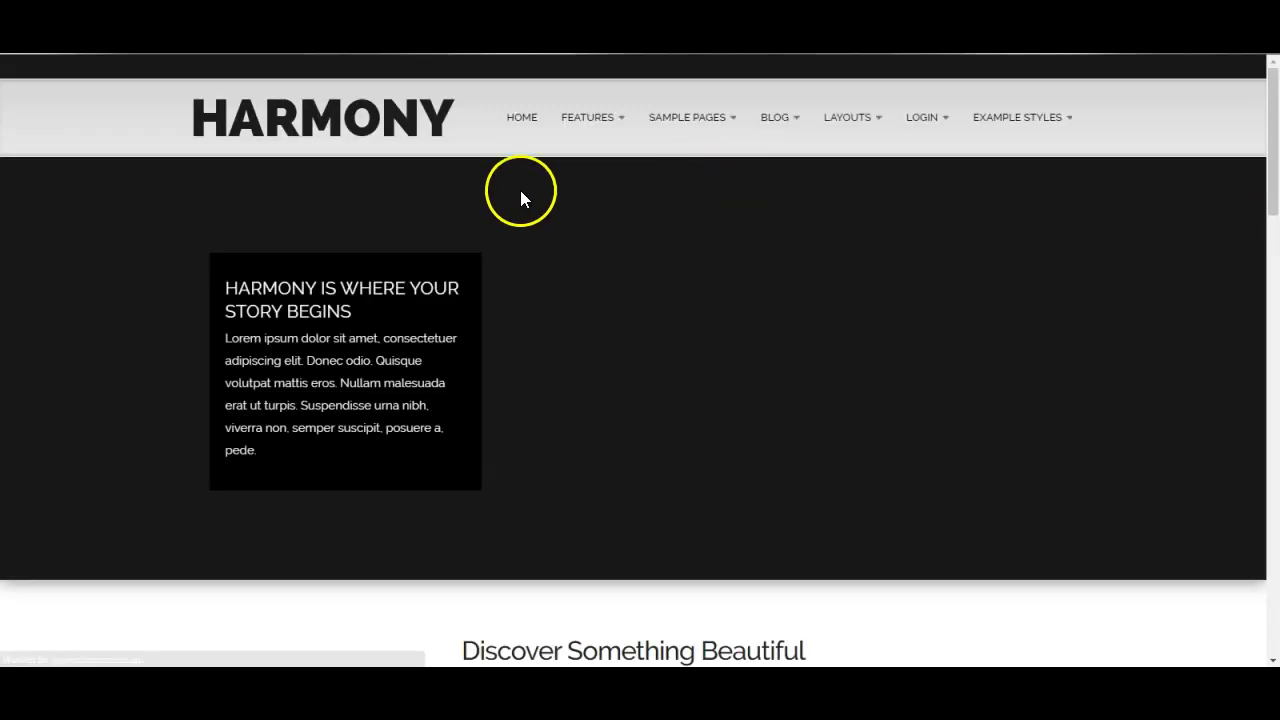
scroll(758, 392, down, 3)
scroll(758, 392, down, 4)
scroll(766, 403, up, 8)
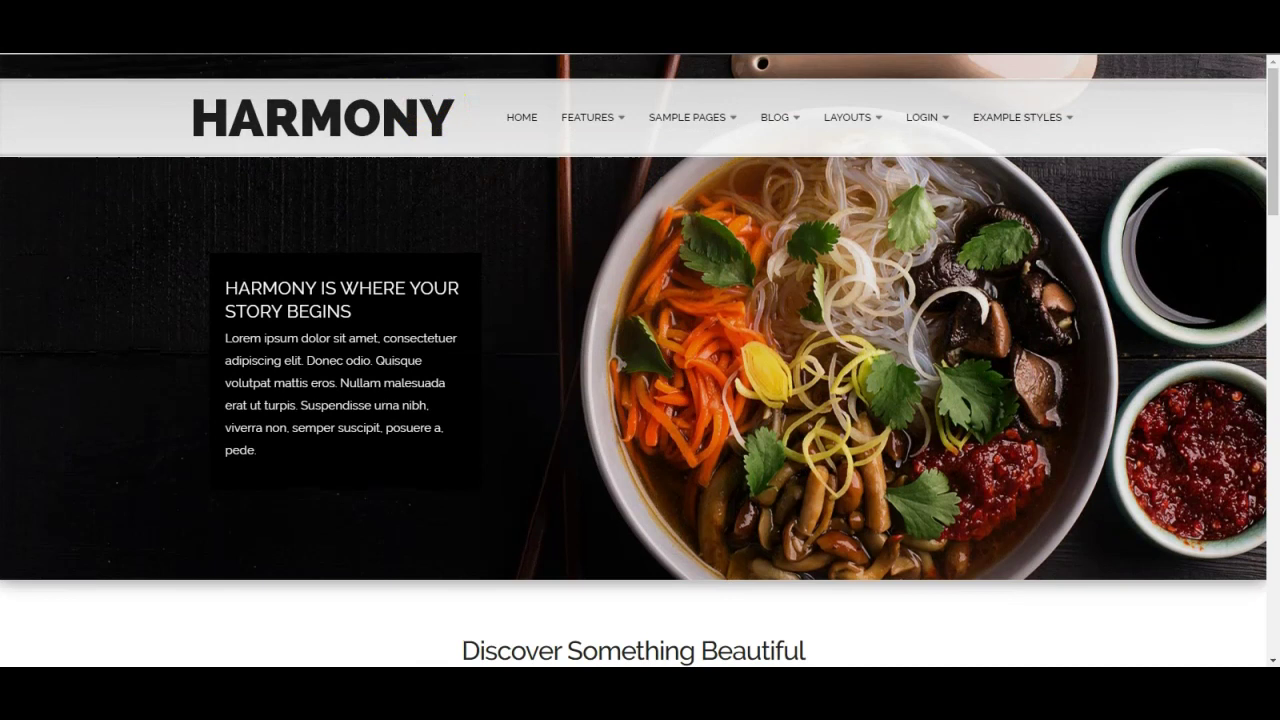